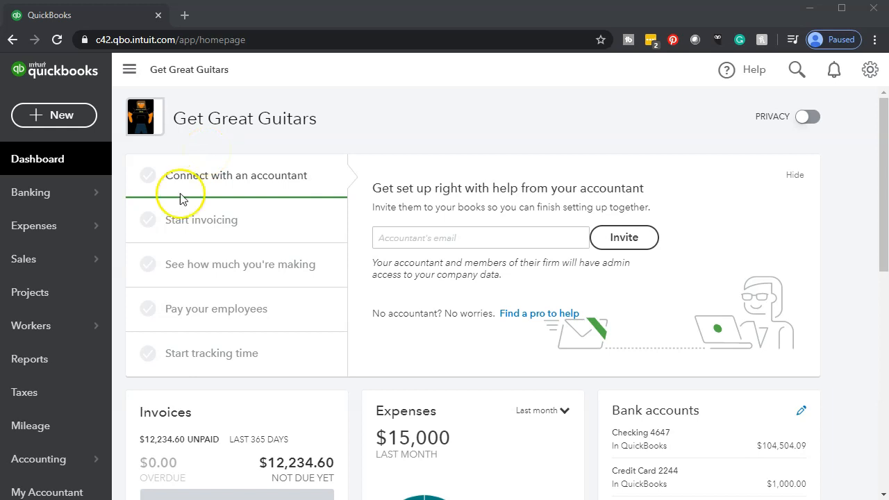
Step: Open the Balance Sheet report and run it for the period 01/01/2020 to 02/29/2020
click(54, 373)
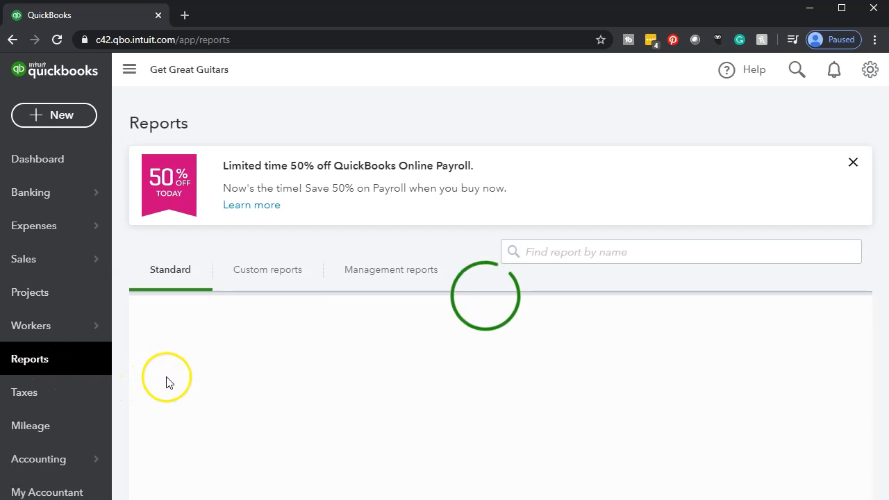
click(231, 410)
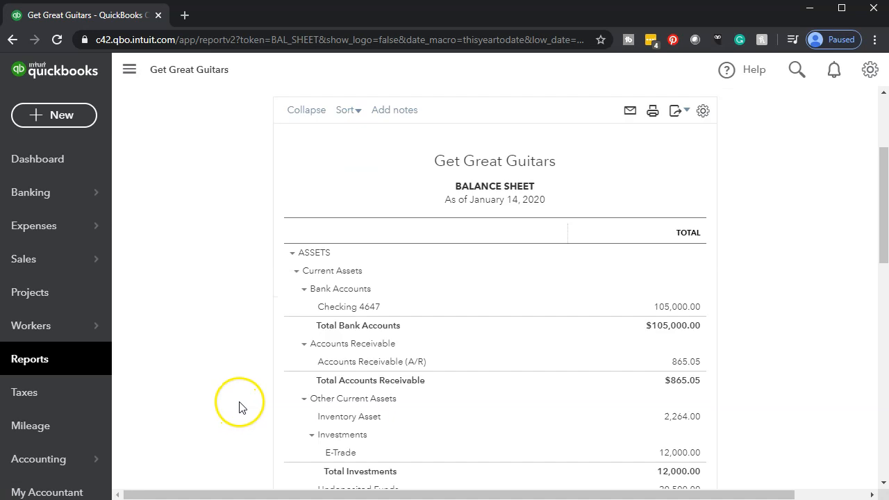
click(340, 177)
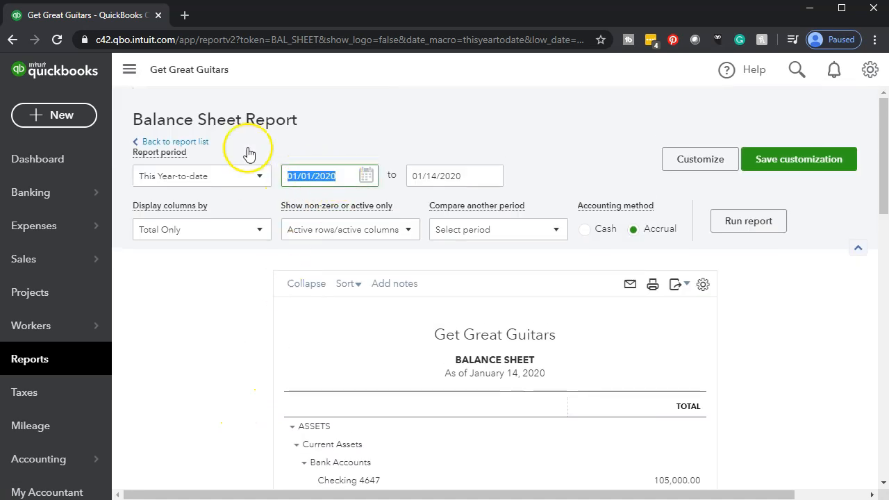
text(01/01/20)
key(Tab)
text(1231)
key(BackSpace)
key(BackSpace)
key(BackSpace)
text(02/29/2020)
key(Tab)
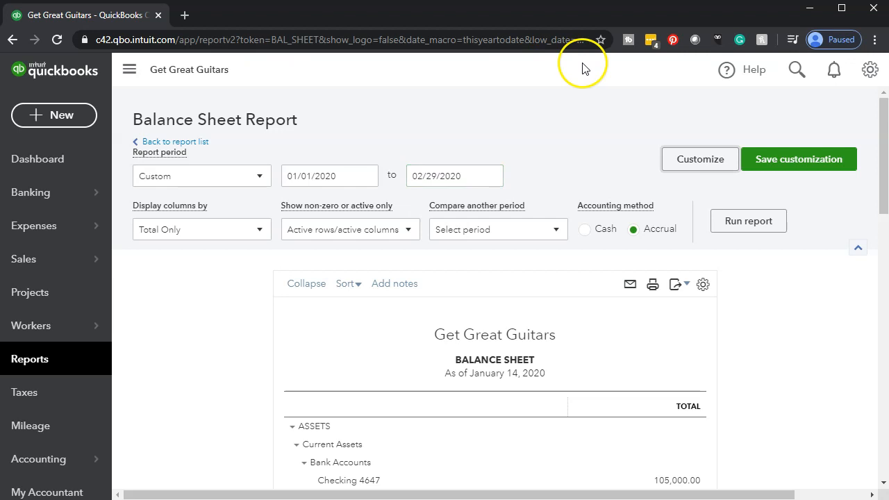
click(735, 222)
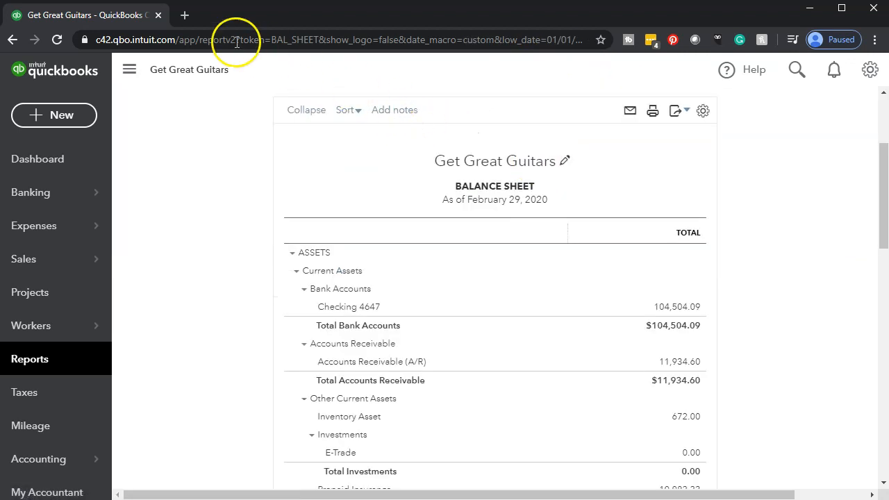
Step: Duplicate the browser tab holding the Balance Sheet and return to the original tab
right_click(105, 21)
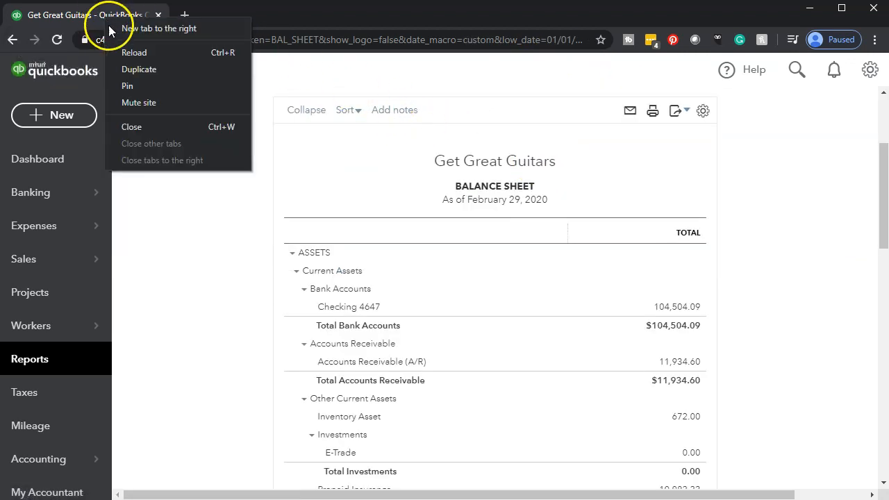
click(130, 67)
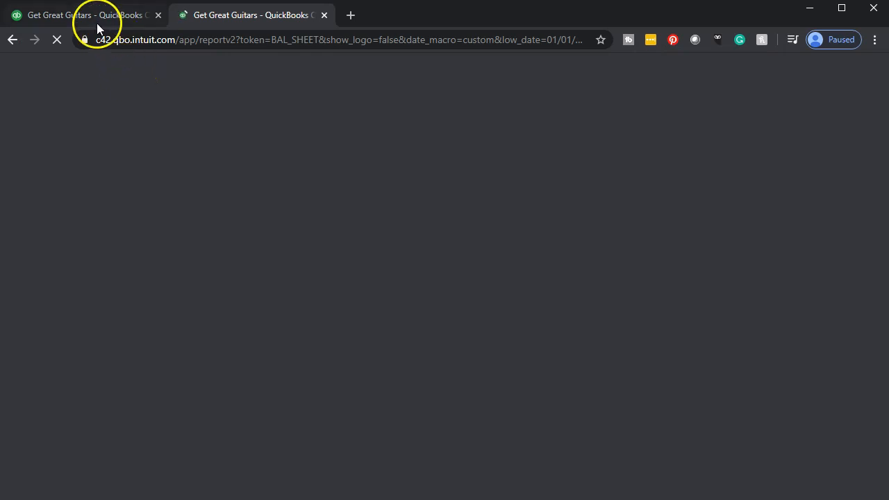
click(86, 17)
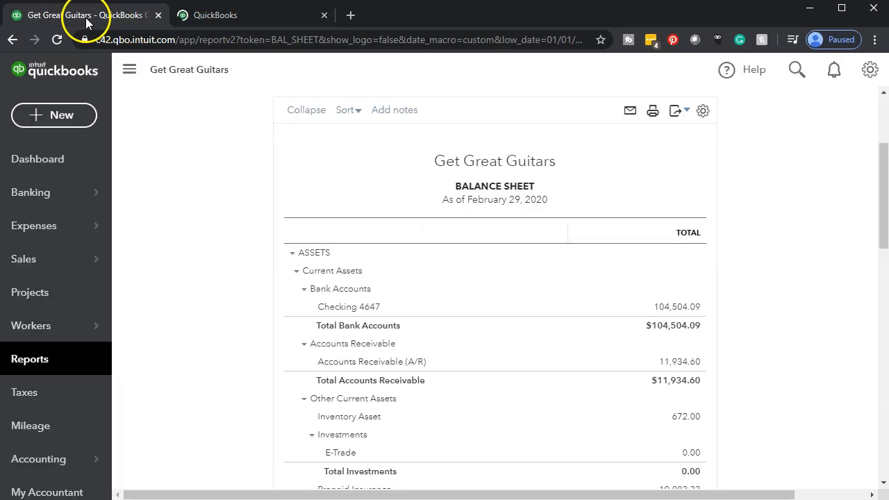
Step: Open the Profit and Loss report from the favorites and run it for 01/01/2020 to 02/29/2020
click(77, 360)
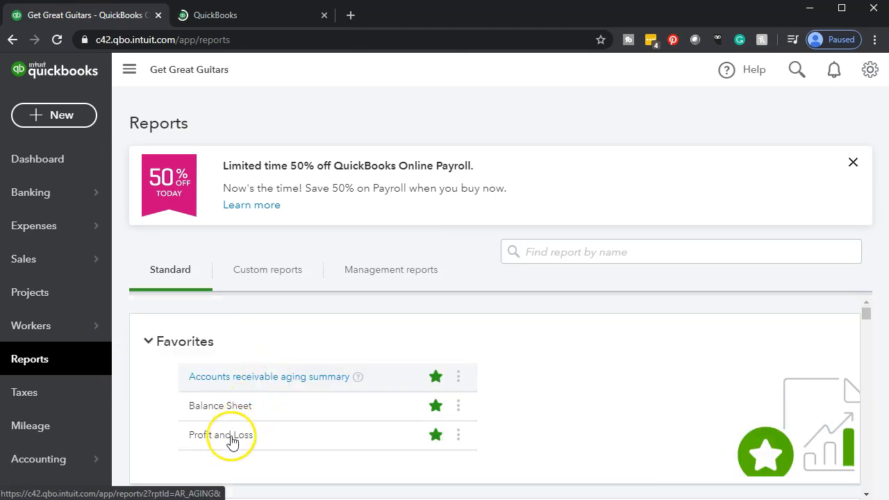
click(232, 437)
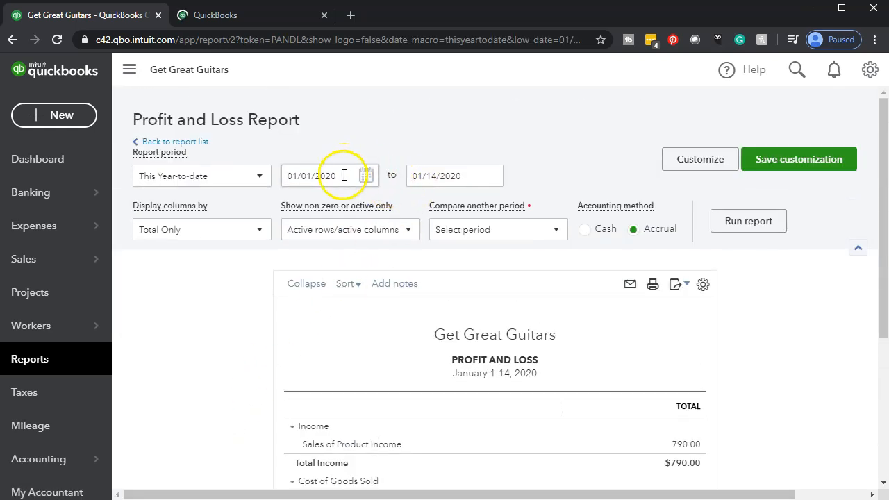
click(337, 176)
text(01/01/2)
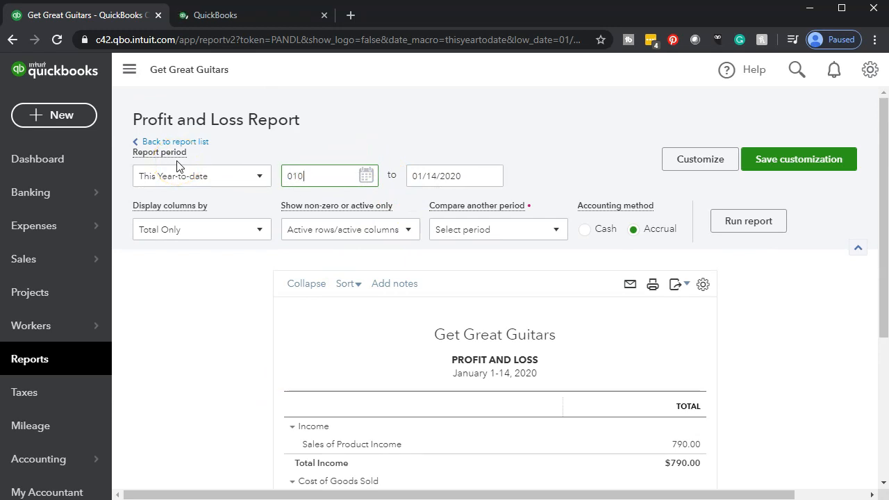
text(020)
key(Tab)
text(02)
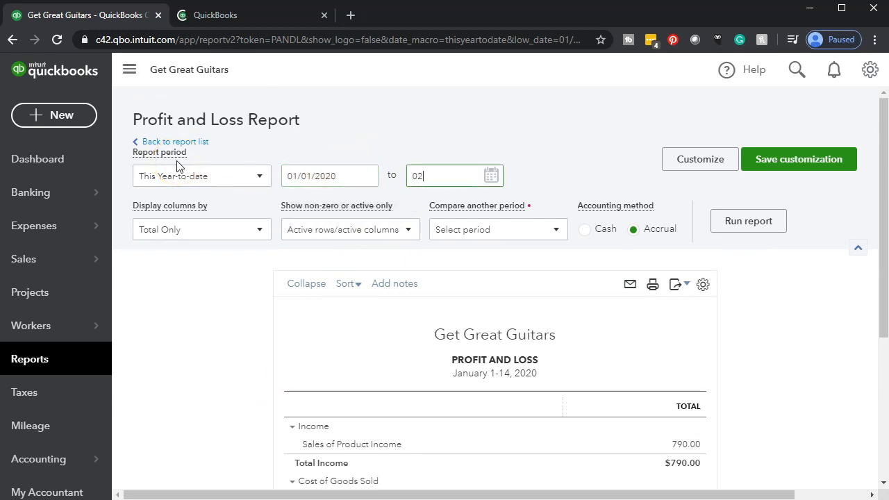
text(/29/2020)
key(Tab)
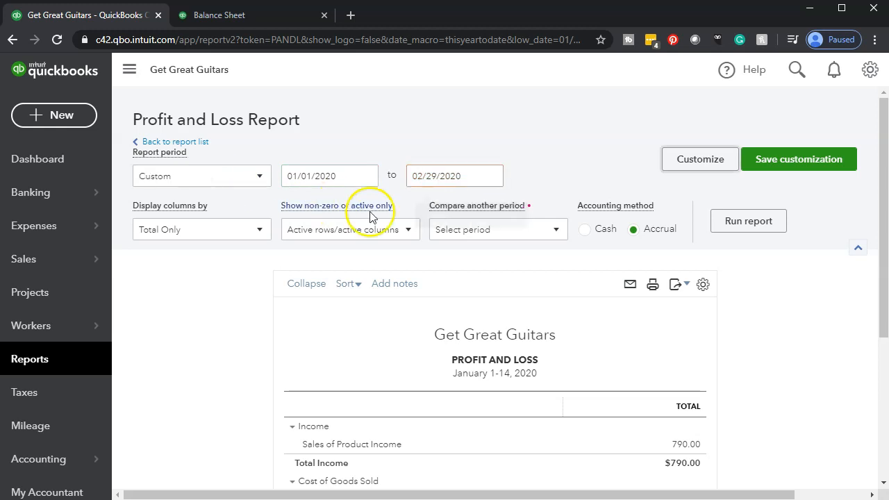
click(734, 226)
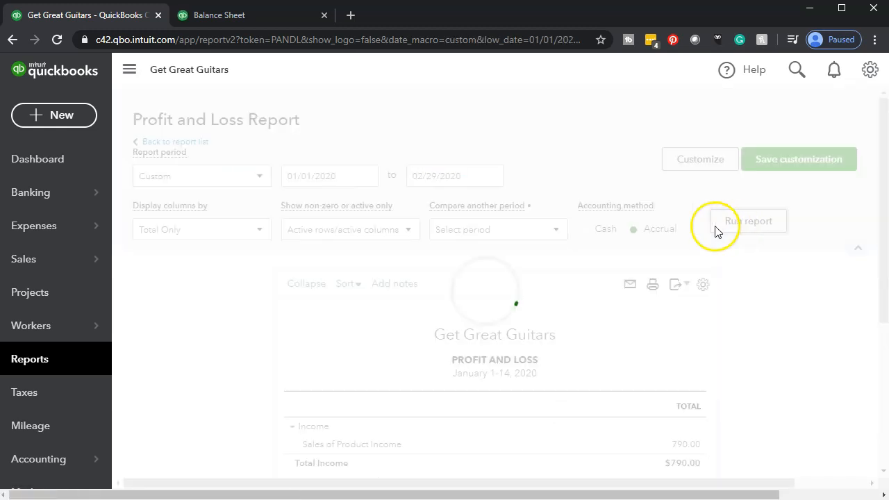
Step: Duplicate the browser tab holding the Profit and Loss report and return to the original tab
scroll(292, 54, down, 3)
right_click(117, 15)
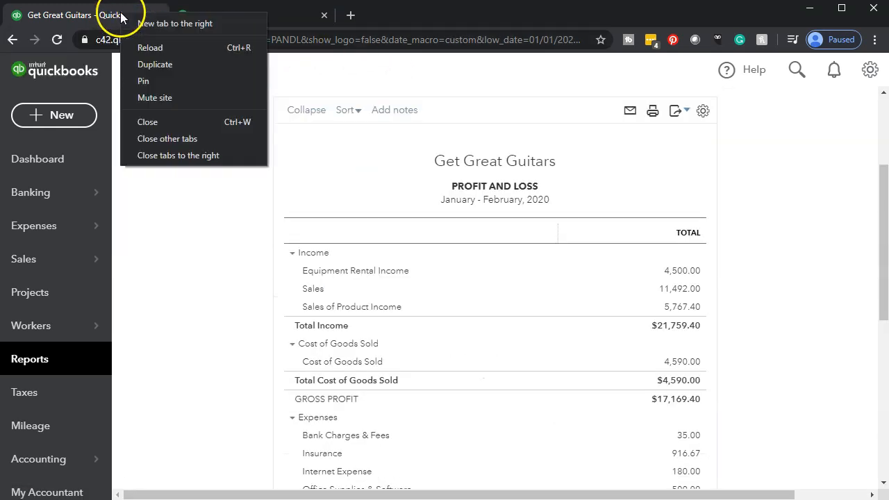
click(136, 65)
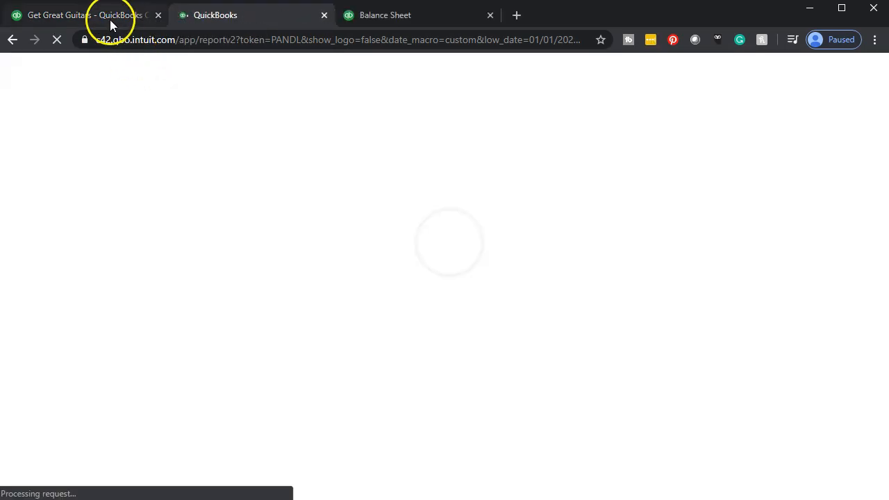
click(110, 19)
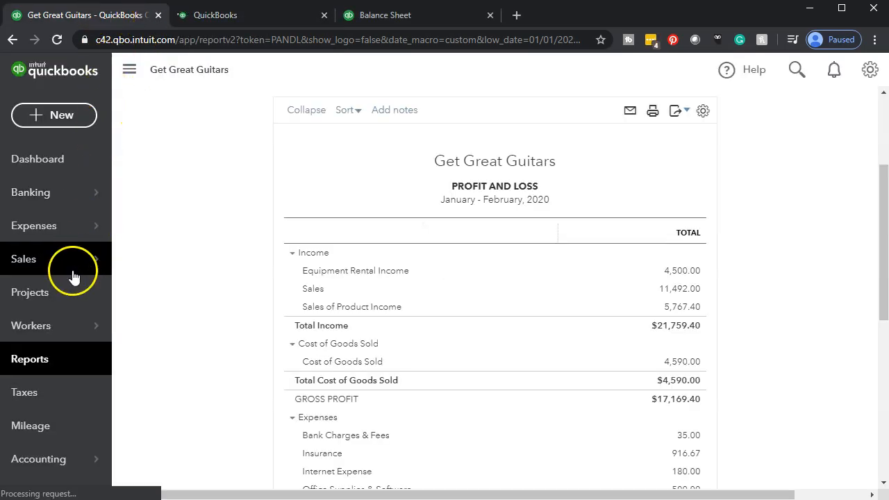
Step: Find the standard Trial Balance report by name in the report list and open it
click(43, 358)
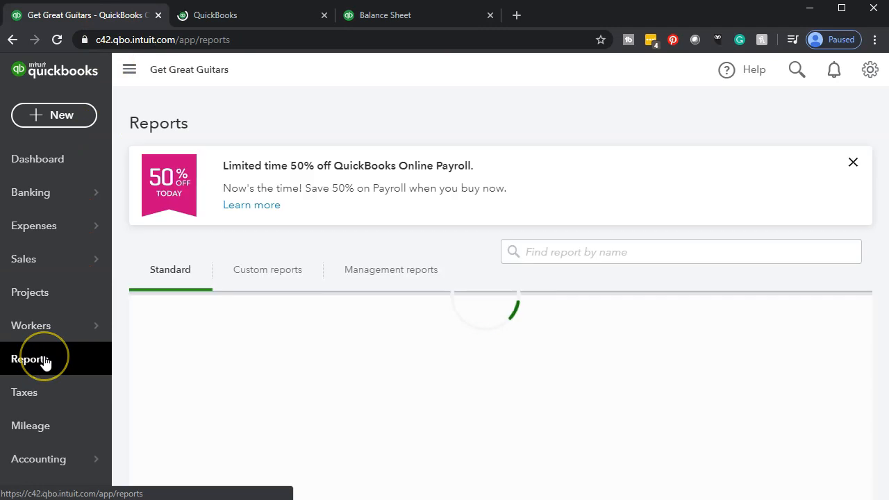
click(597, 253)
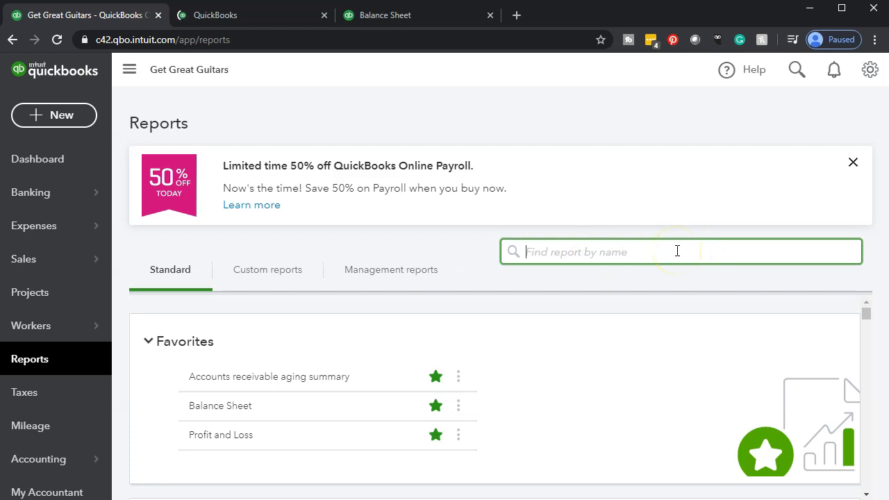
text(tra)
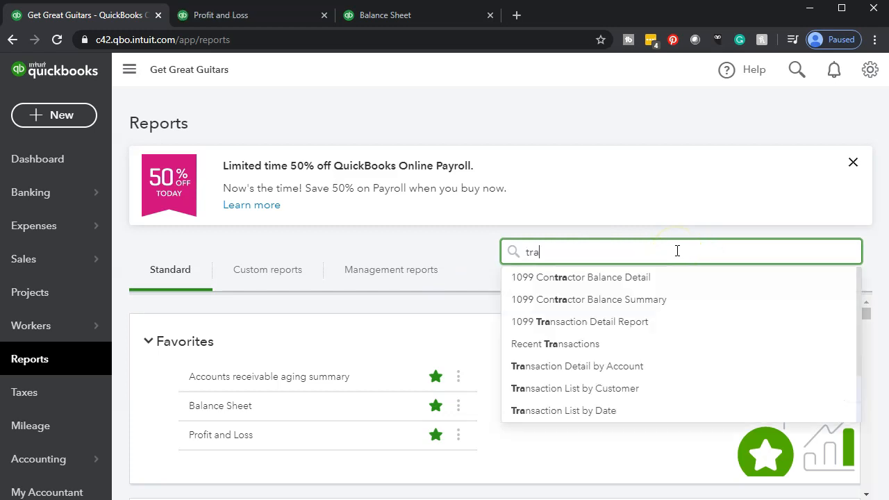
key(BackSpace)
text(i)
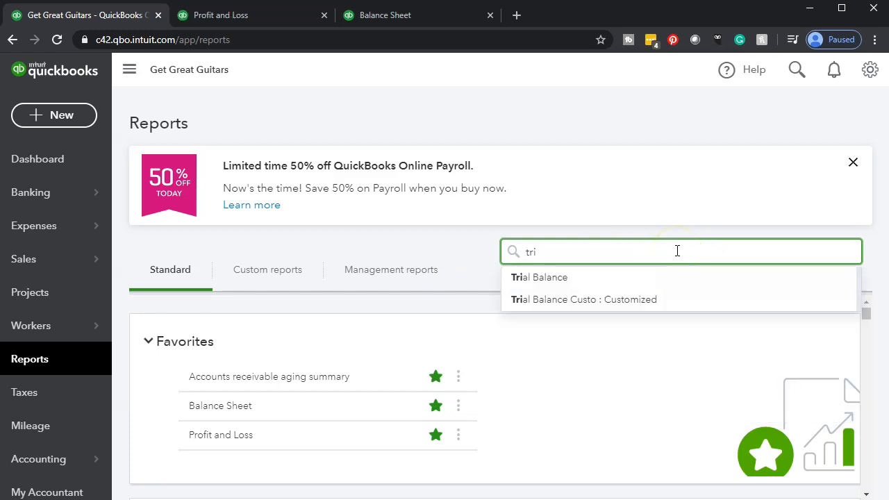
key(Down)
key(Return)
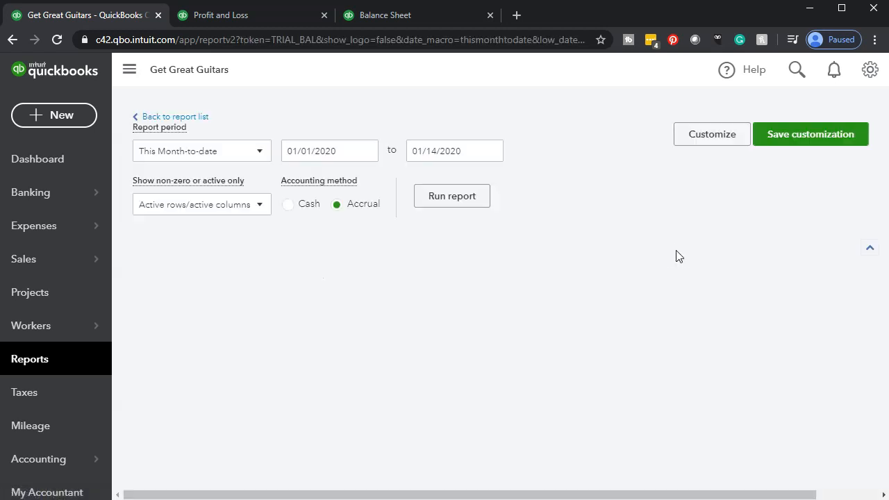
Step: Run the Trial Balance report for the period 01/01/2020 to 02/29/2020
scroll(316, 256, down, 3)
scroll(315, 252, up, 3)
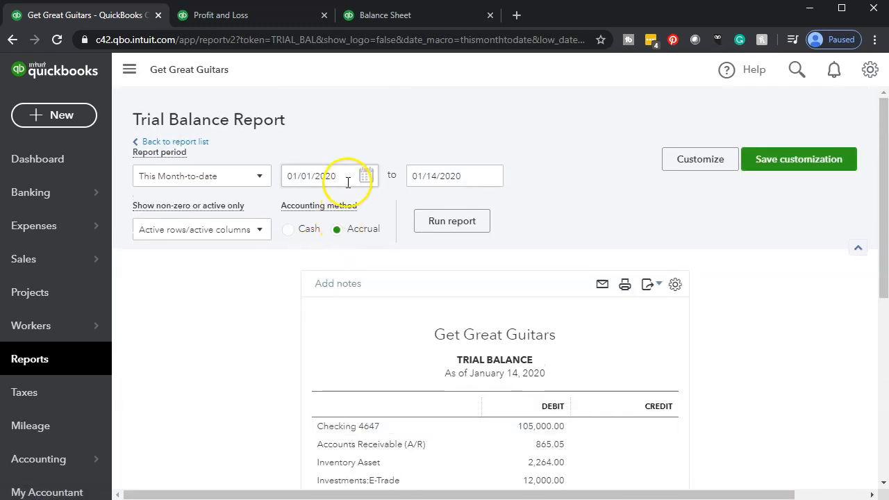
drag(339, 178, 136, 151)
text(01/01/2020)
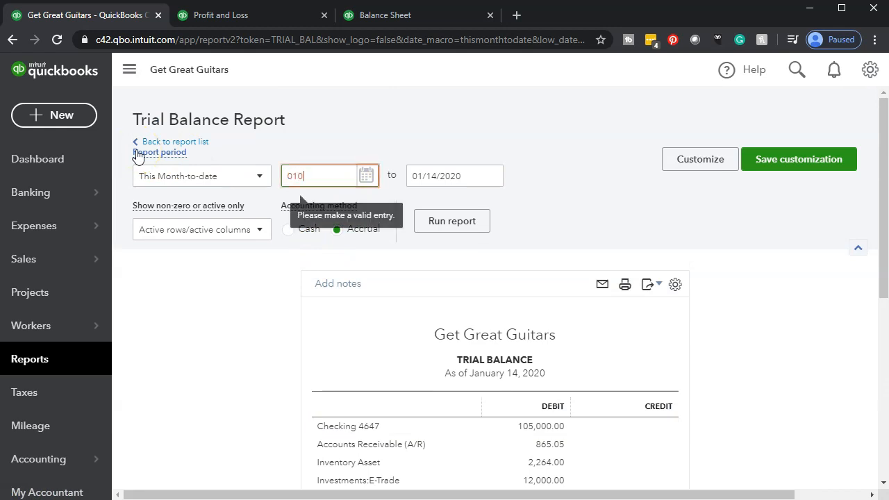
key(Tab)
text(02/29/2020)
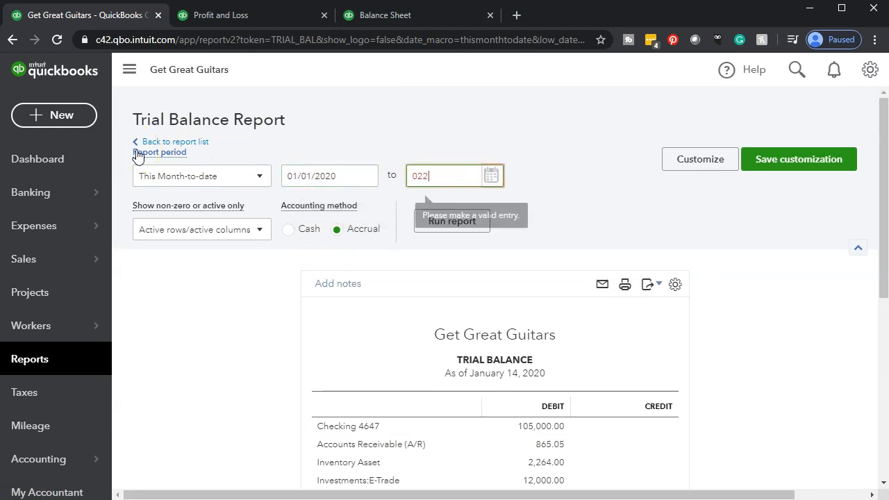
key(Tab)
click(429, 221)
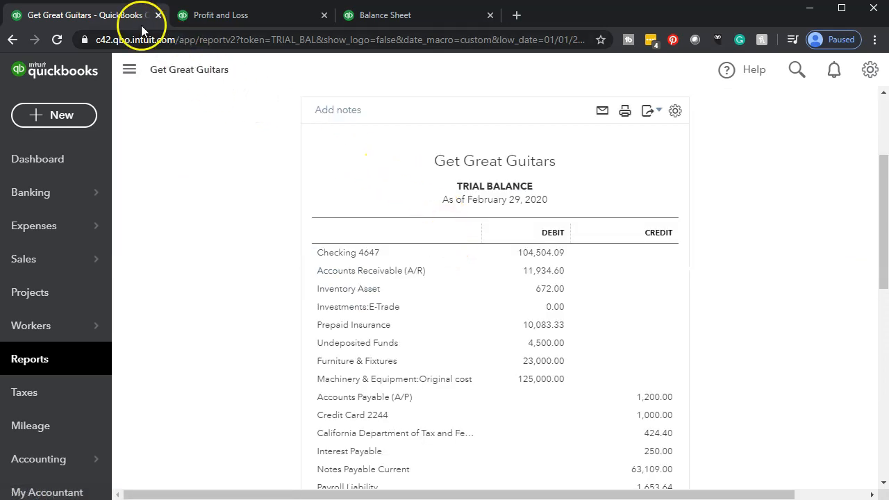
Step: Duplicate the browser tab holding the Trial Balance report
right_click(129, 22)
key(Escape)
click(141, 75)
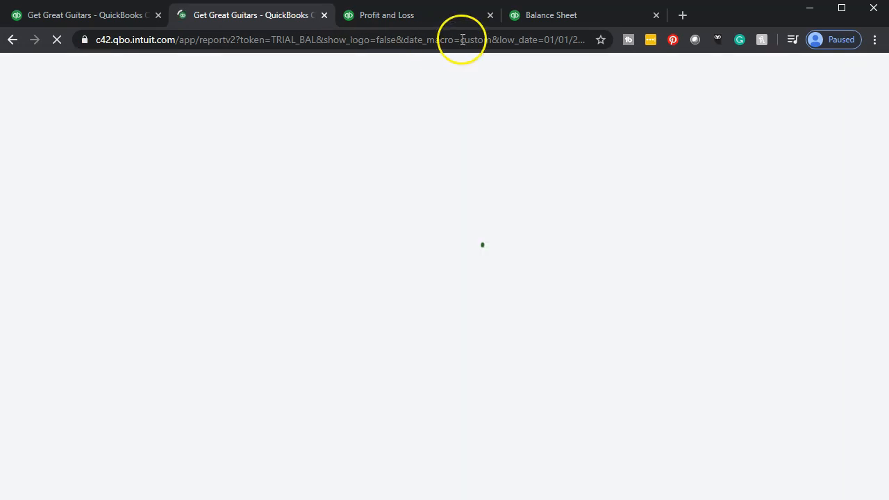
Step: Switch to the Balance Sheet tab and enlarge the page with the navigation sidebar hidden
click(538, 19)
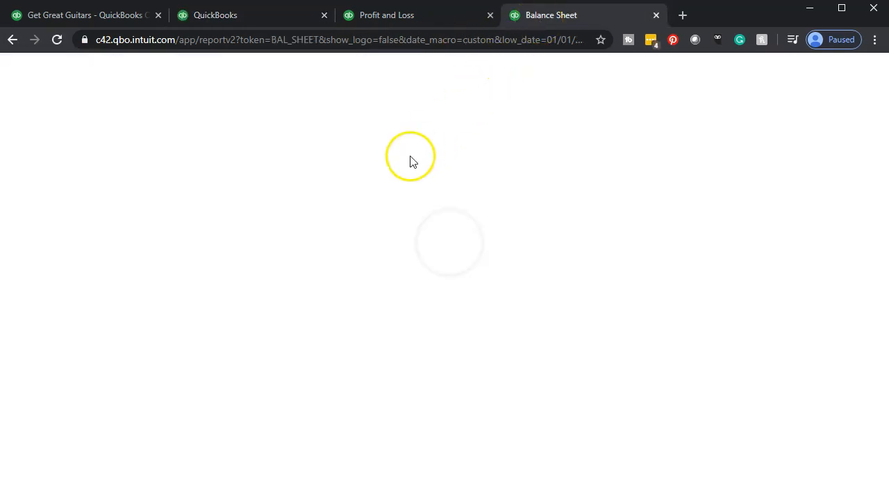
click(129, 70)
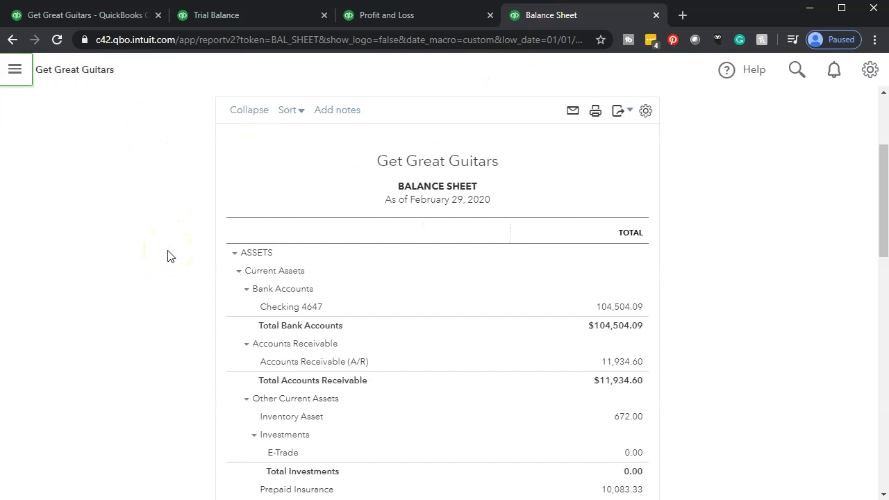
key(ctrl+plus)
key(ctrl+plus)
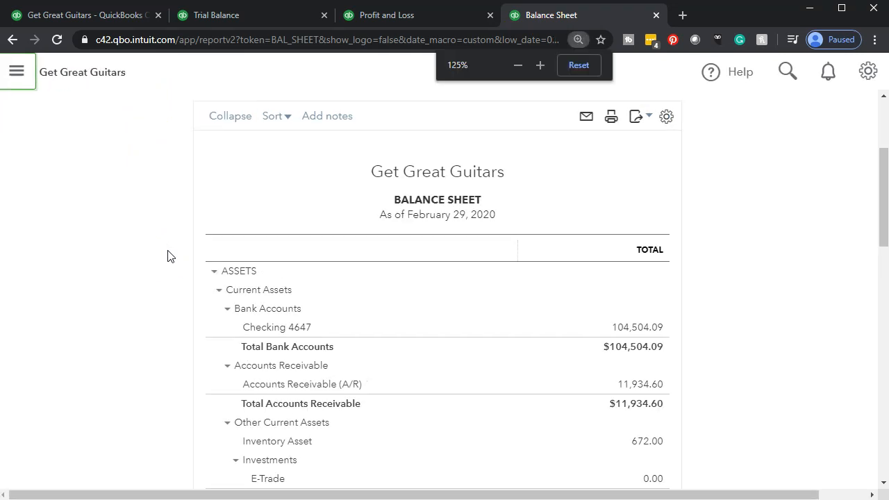
key(ctrl+plus)
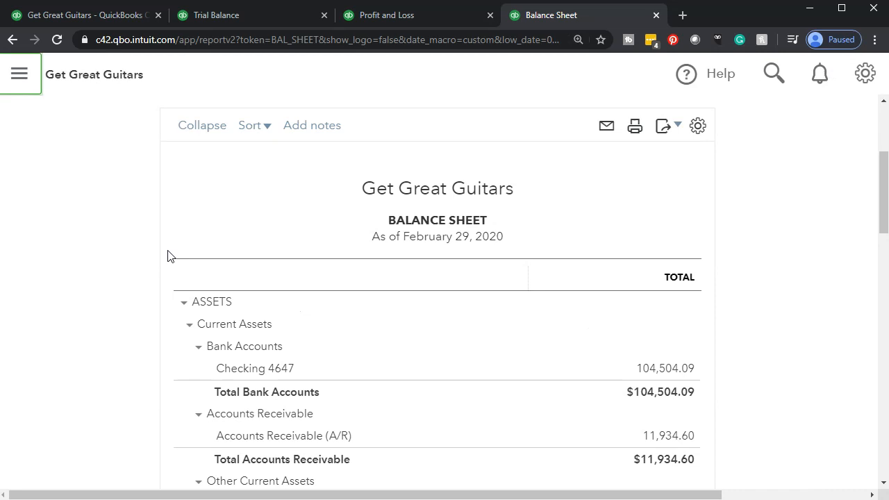
Step: Examine the Fixed Assets section of the Balance Sheet, collapsing it and expanding it again
scroll(167, 256, down, 5)
click(146, 261)
click(146, 258)
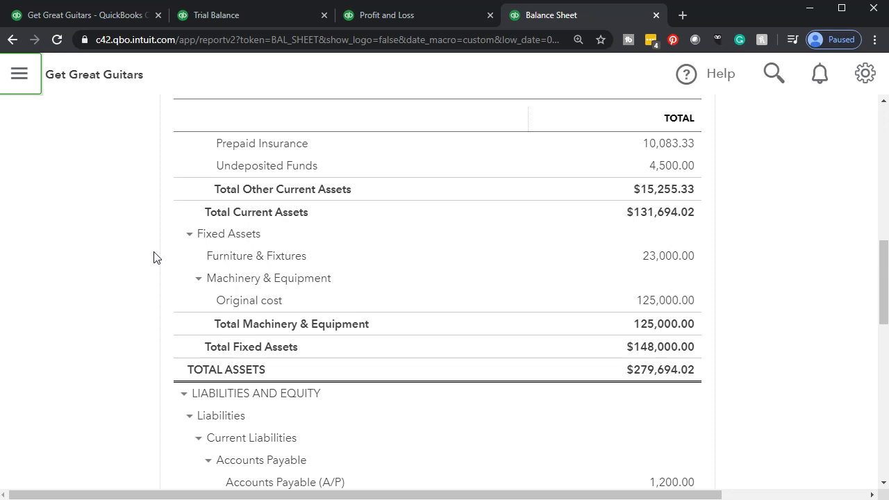
click(188, 235)
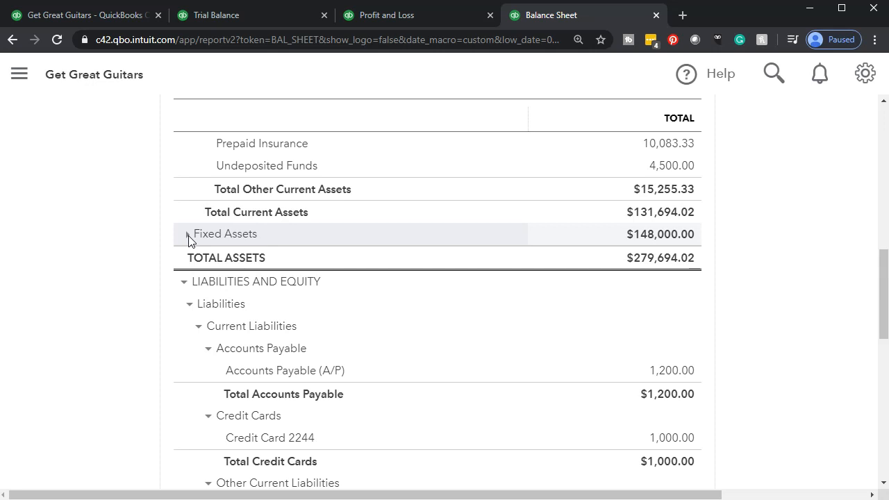
click(188, 236)
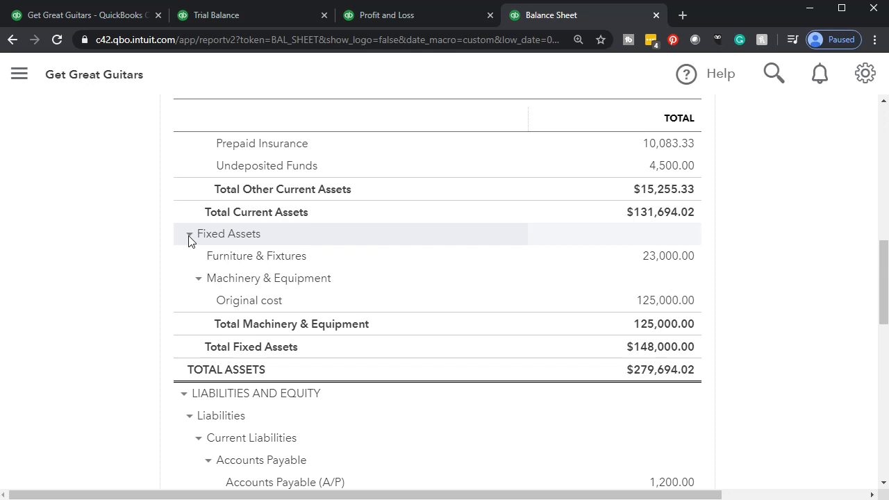
click(192, 257)
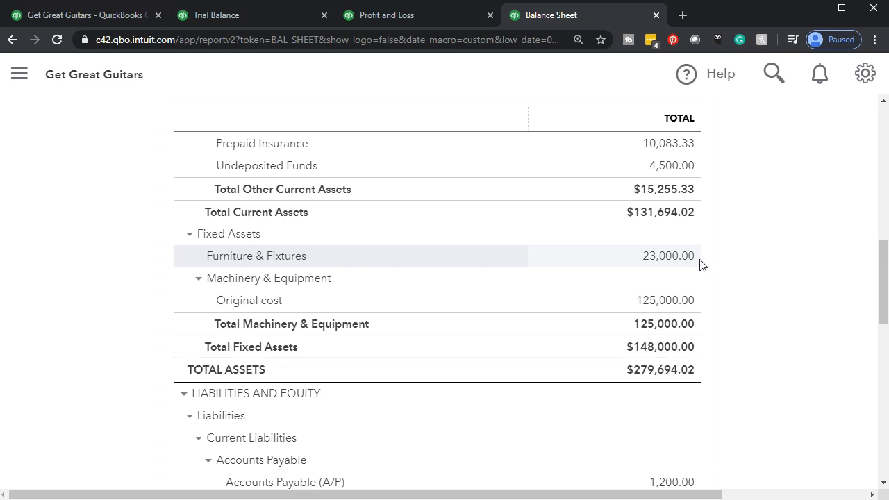
Step: Open the calculator and compute monthly depreciation: add 125000 and 23000, divide the sum by 7, and divide that by 12
key(XF86Calculator)
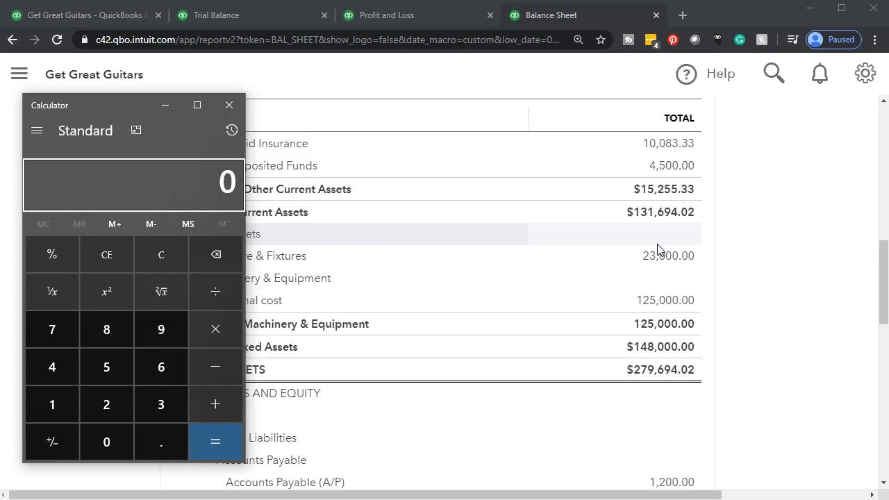
text(125000+)
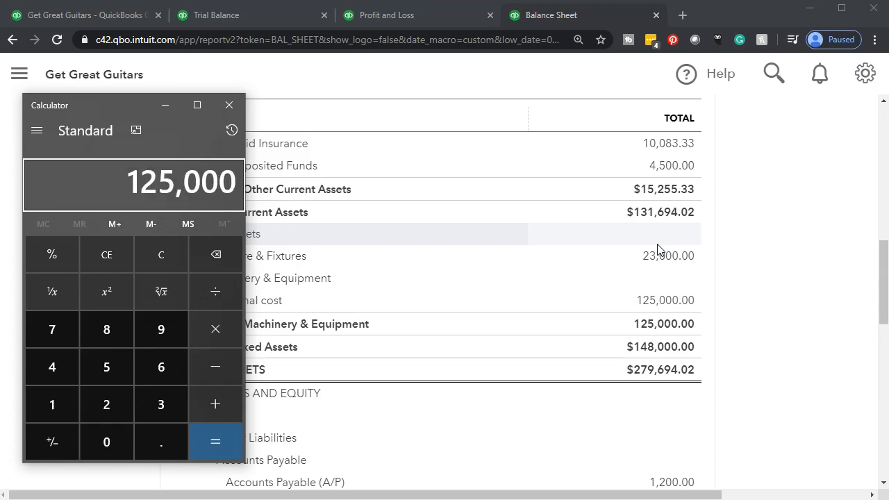
text(23000)
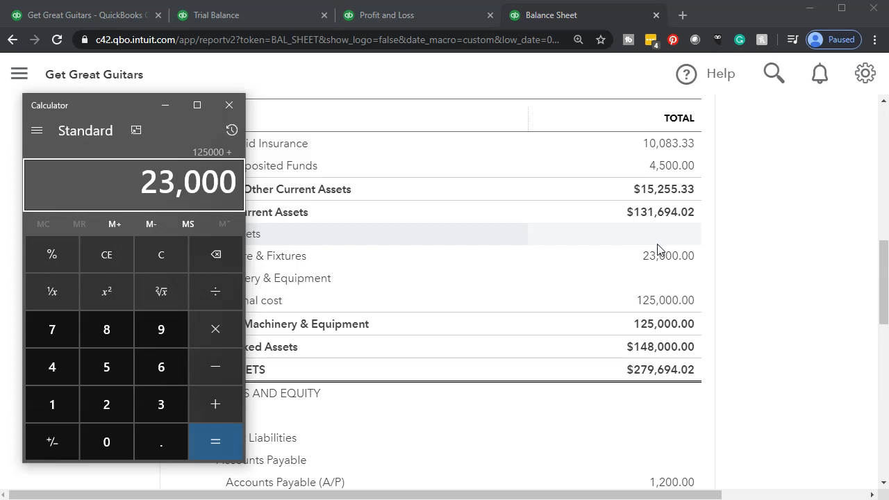
key(Return)
key(slash)
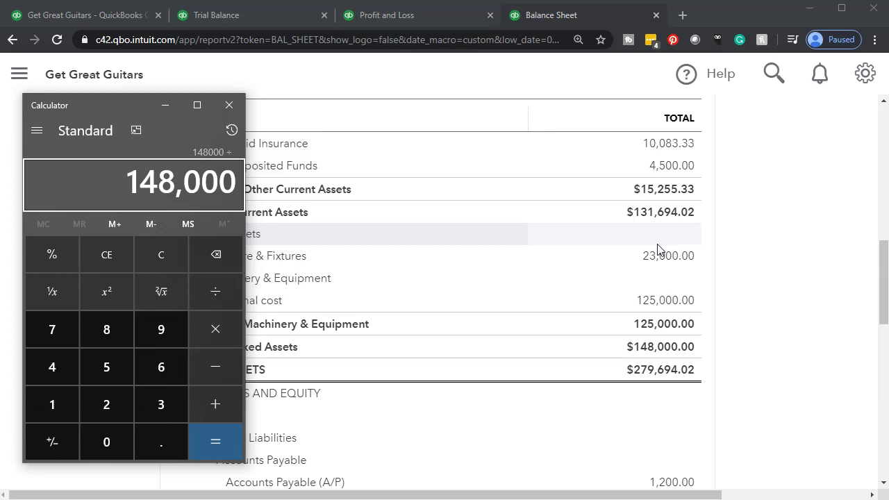
key(7)
key(Return)
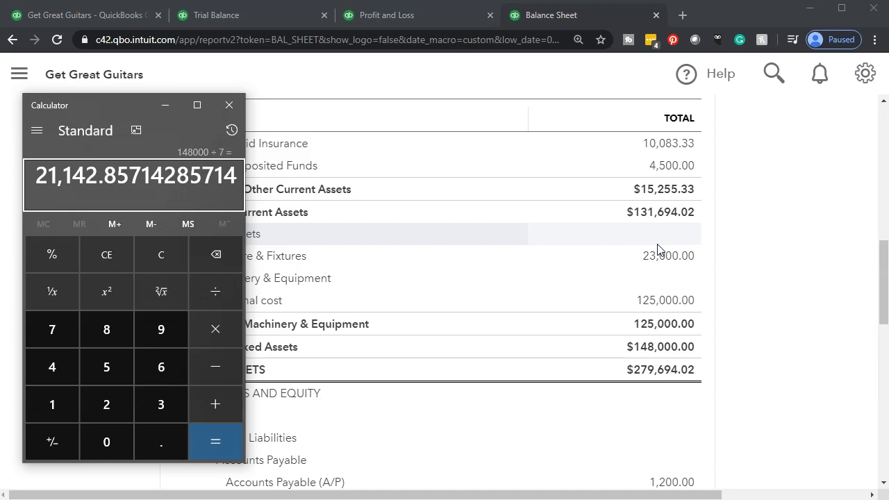
key(slash)
key(1)
key(2)
key(Return)
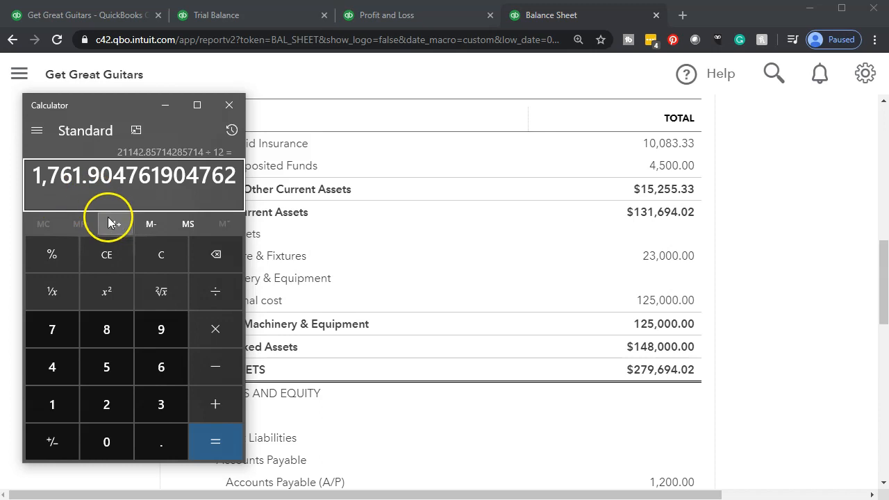
Step: Clear the calculator, work out (125000 + 23000) ÷ 7 ÷ 12 again, and move the calculator off the report
click(143, 254)
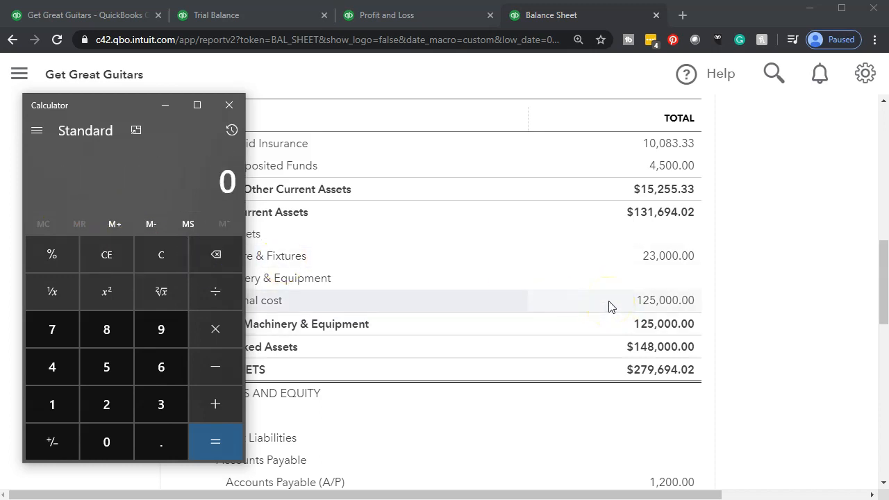
text(1250000)
key(plus)
text(230000)
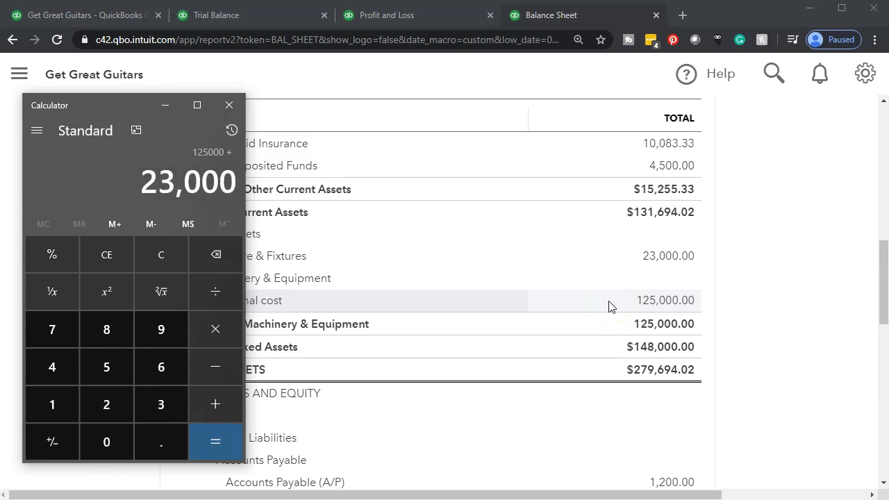
key(Return)
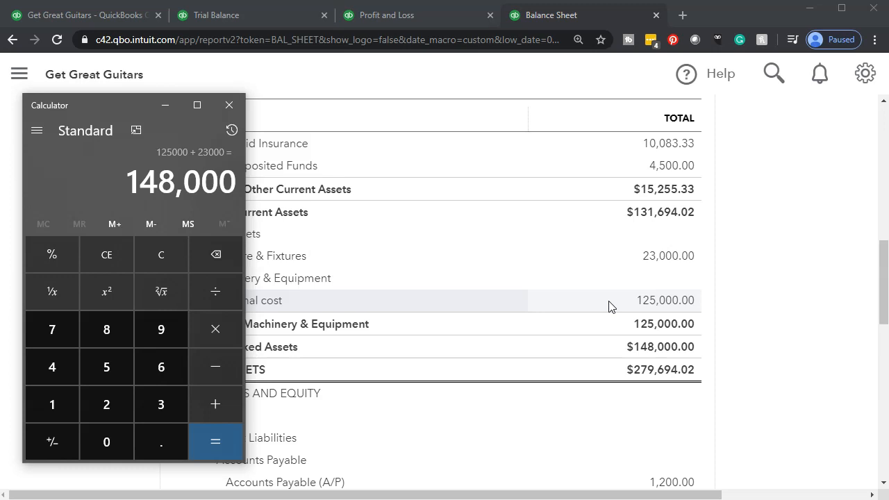
key(slash)
key(7)
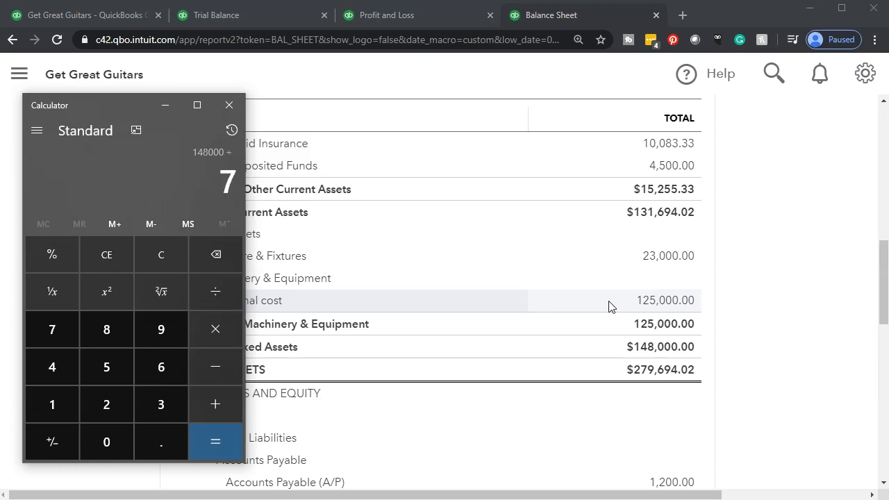
key(Return)
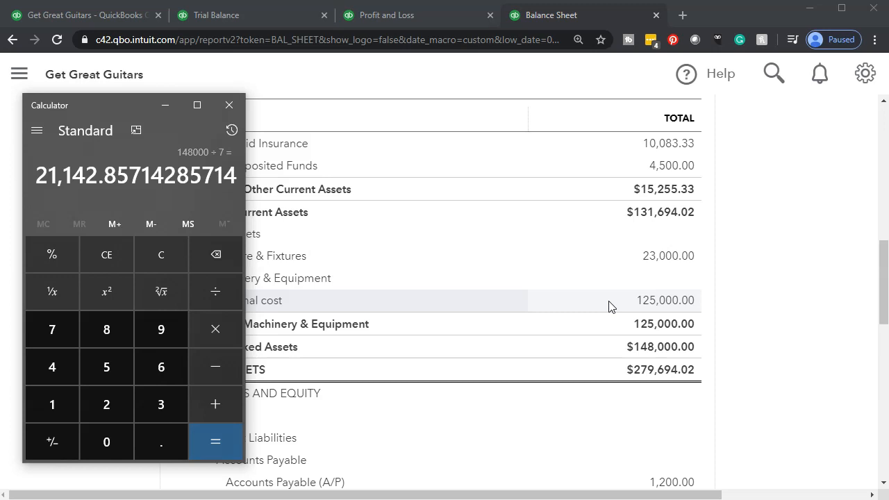
key(slash)
text(12)
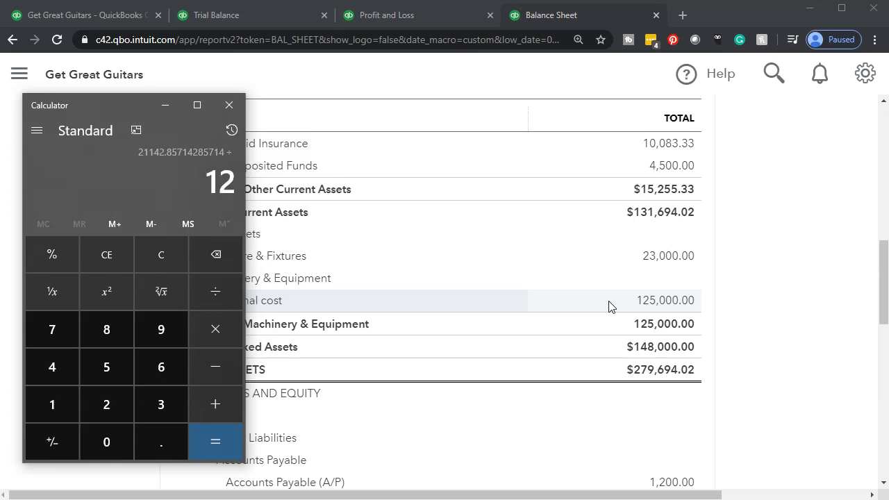
key(Return)
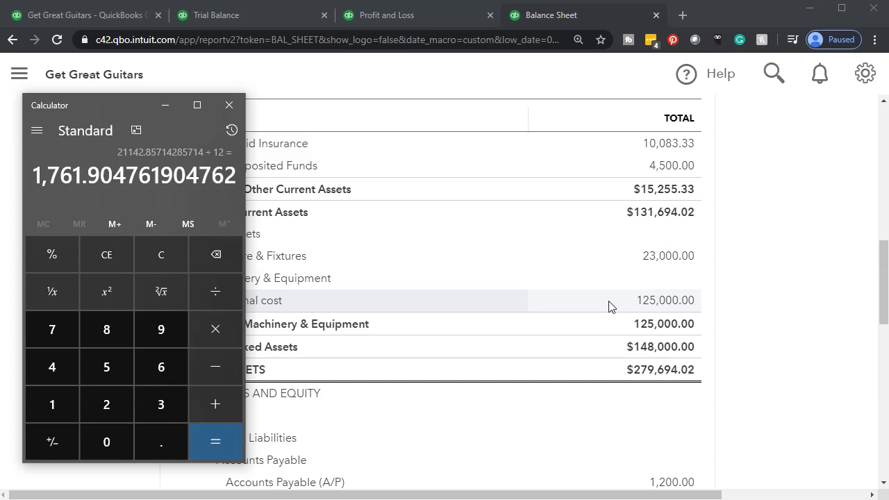
click(113, 227)
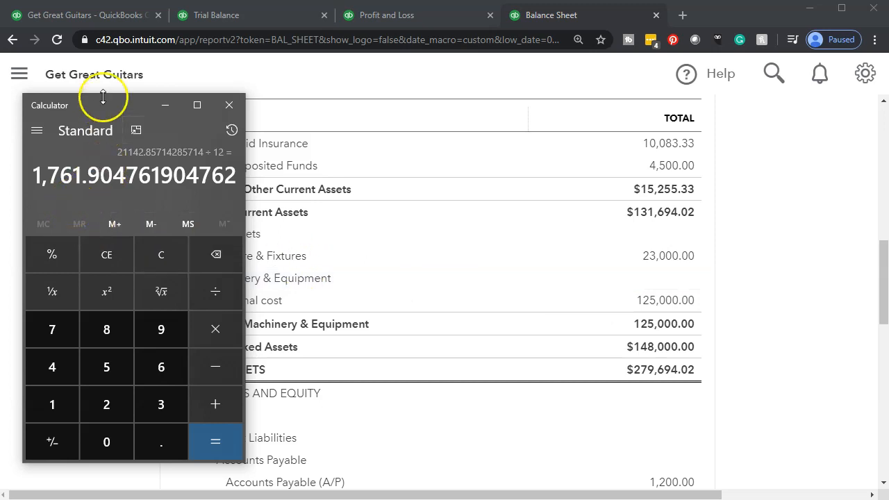
drag(108, 107, 888, 118)
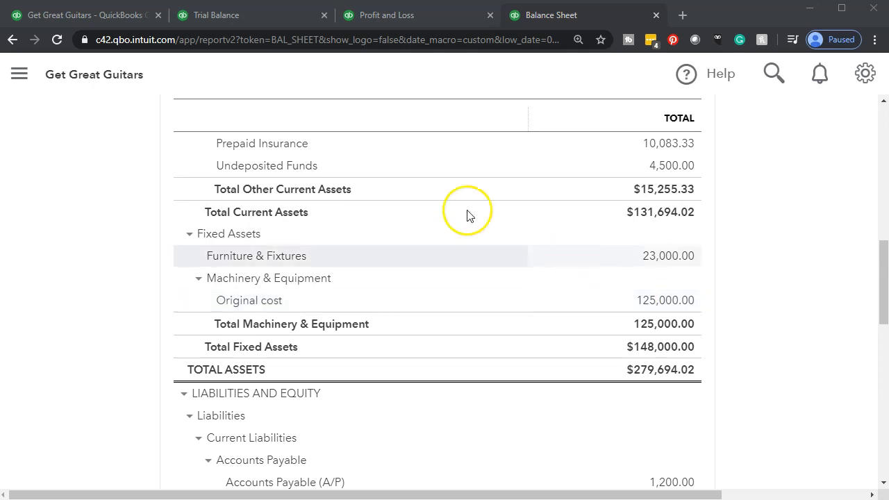
Step: Open the Chart of Accounts in the first browser tab, with the page zoomed out and the navigation sidebar hidden
click(89, 19)
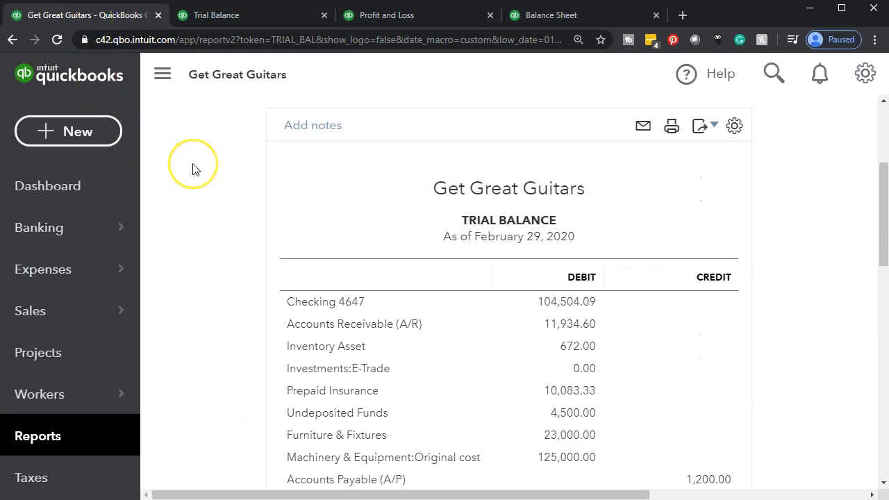
key(ctrl+minus)
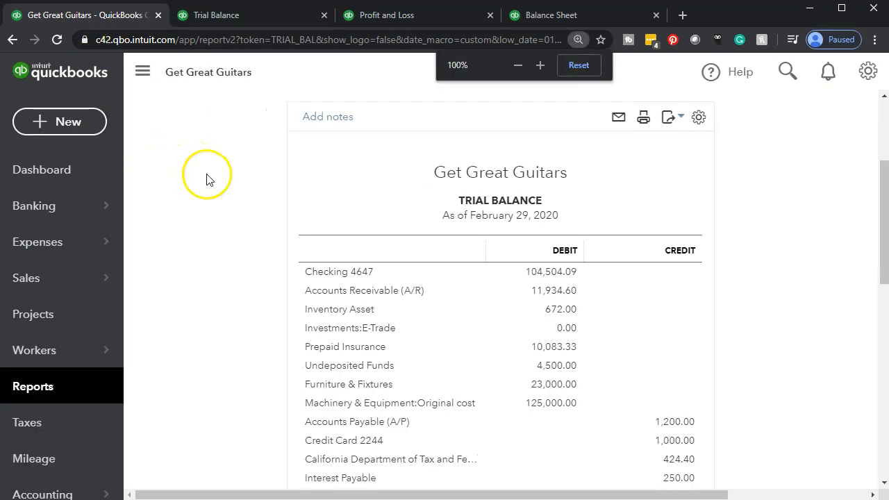
key(ctrl+minus)
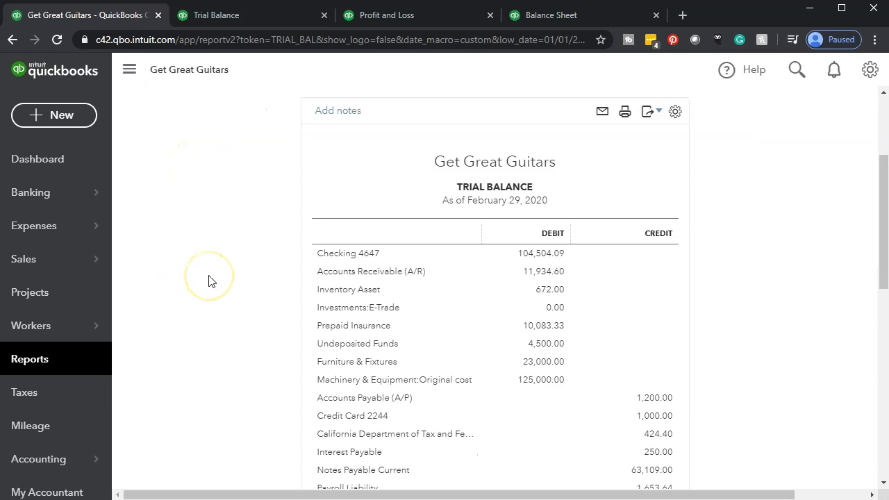
scroll(29, 387, down, 1)
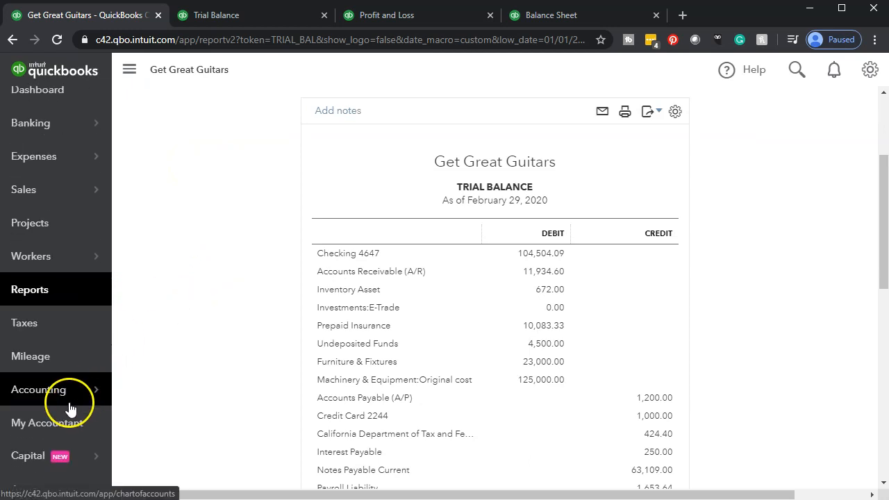
click(62, 408)
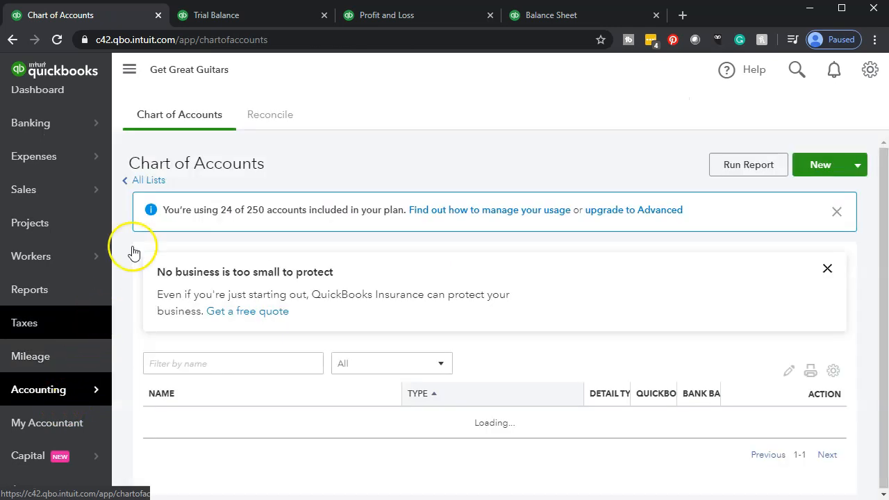
click(129, 73)
Step: Open the register of the Depreciation sub-account under Machinery & Equipment
scroll(125, 174, down, 5)
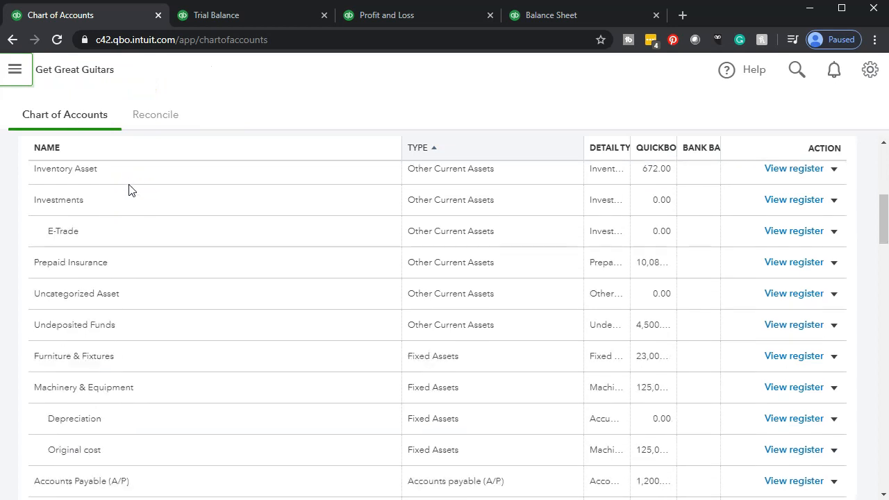
scroll(452, 379, down, 1)
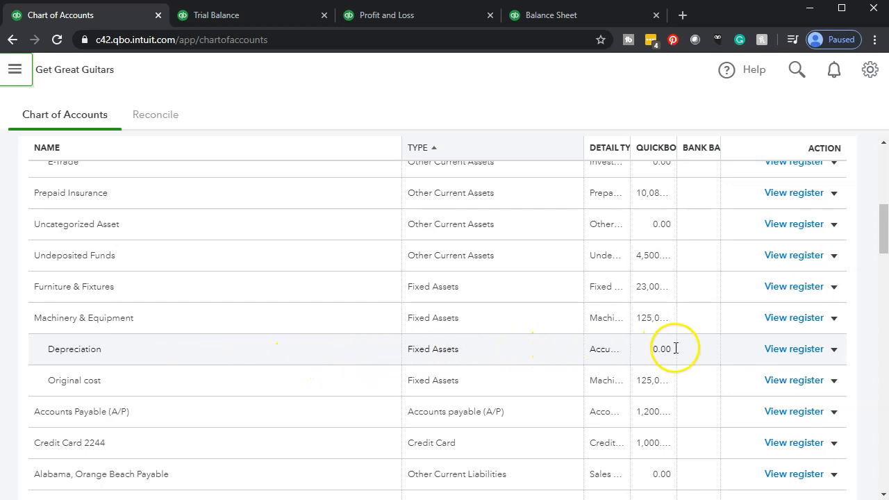
click(805, 354)
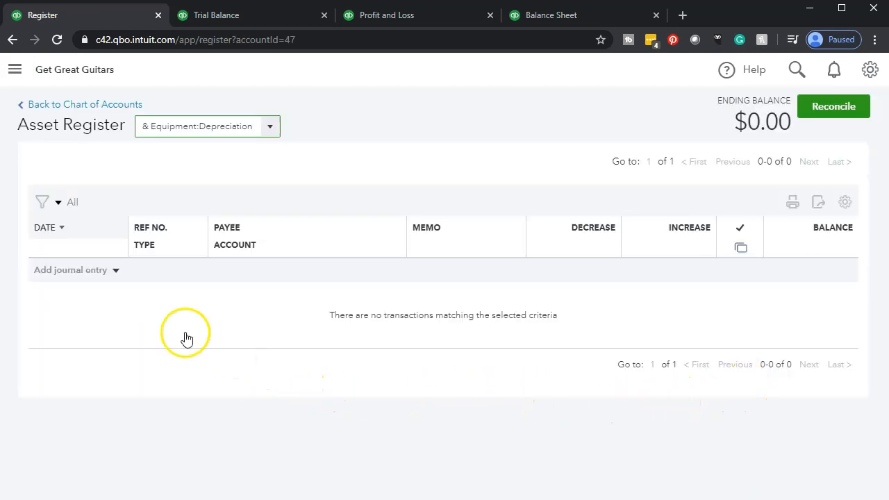
Step: Add a journal entry to the Depreciation register, dated 02/29/2020, leaving the payee blank
click(115, 270)
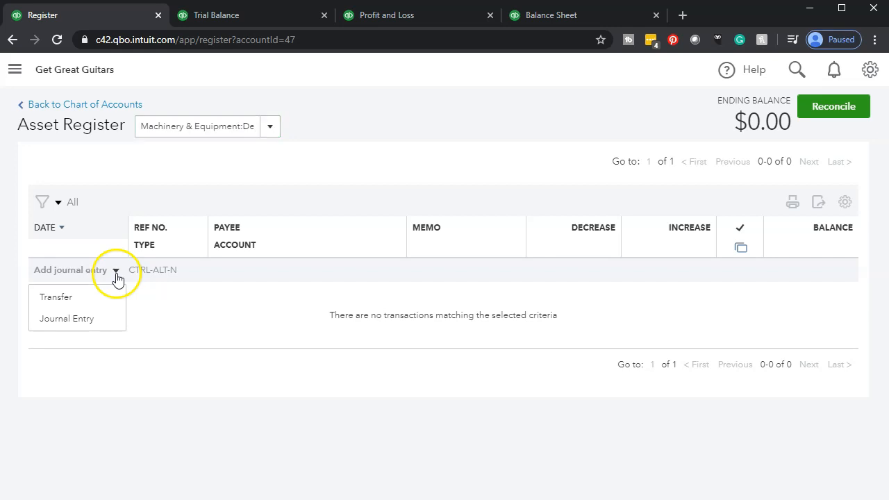
click(98, 318)
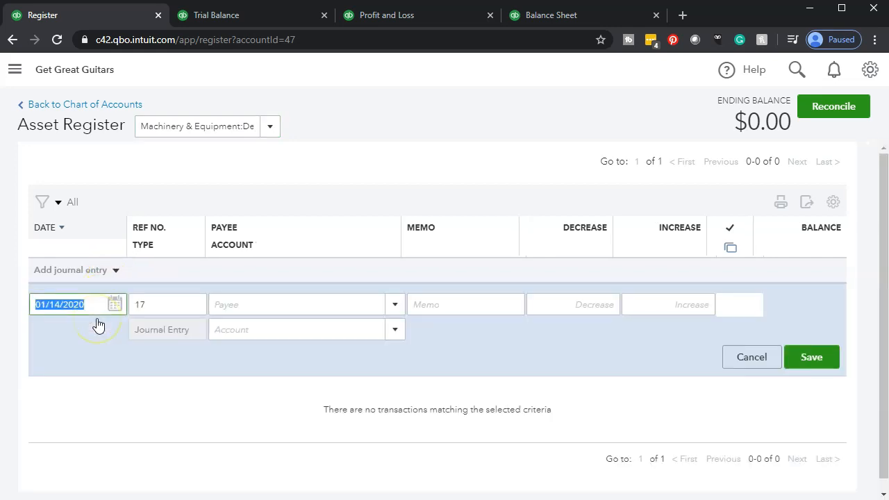
text(02/29/2020)
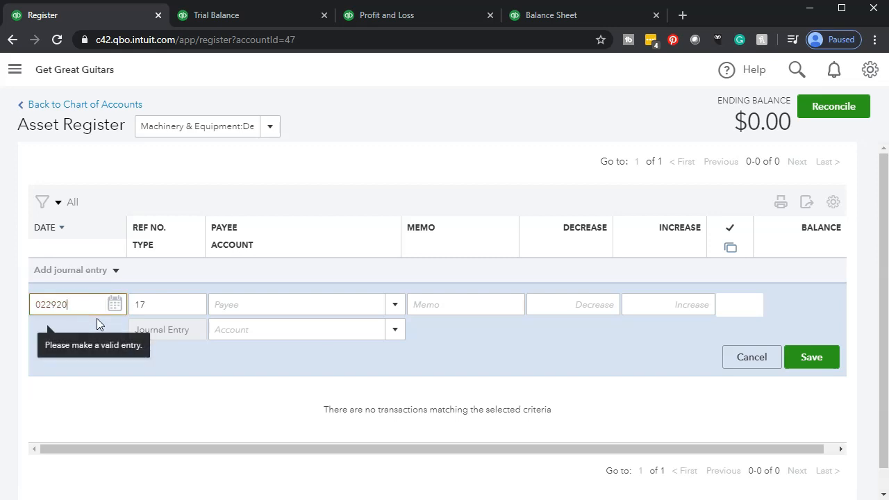
key(Tab)
Step: Give the journal entry the memo "Adj Entry" and an increase of 1762
key(Tab)
key(Tab)
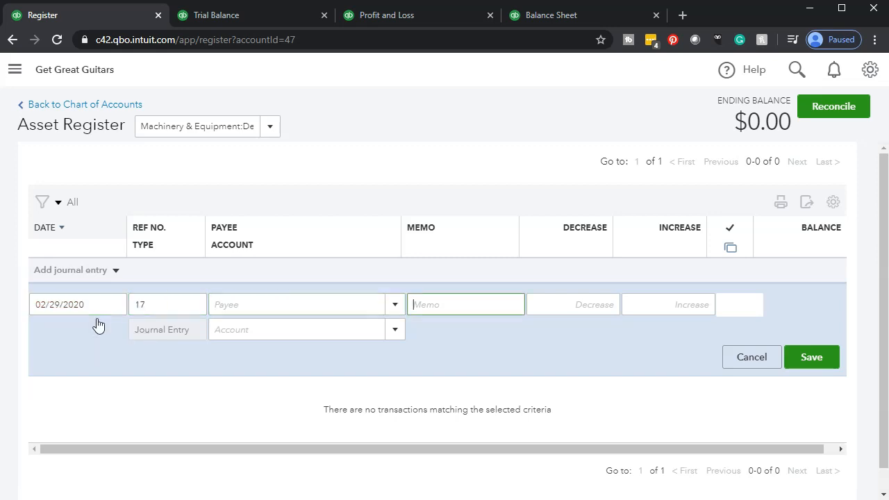
text(Adj Entry)
key(Tab)
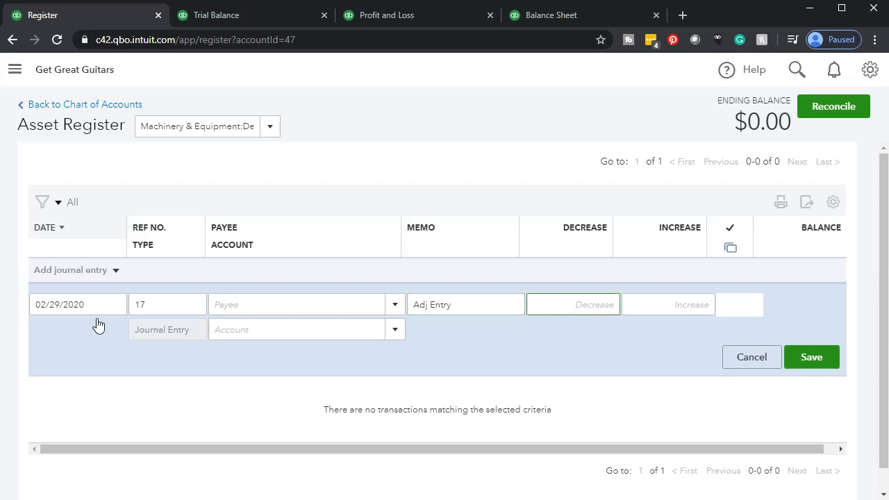
key(Tab)
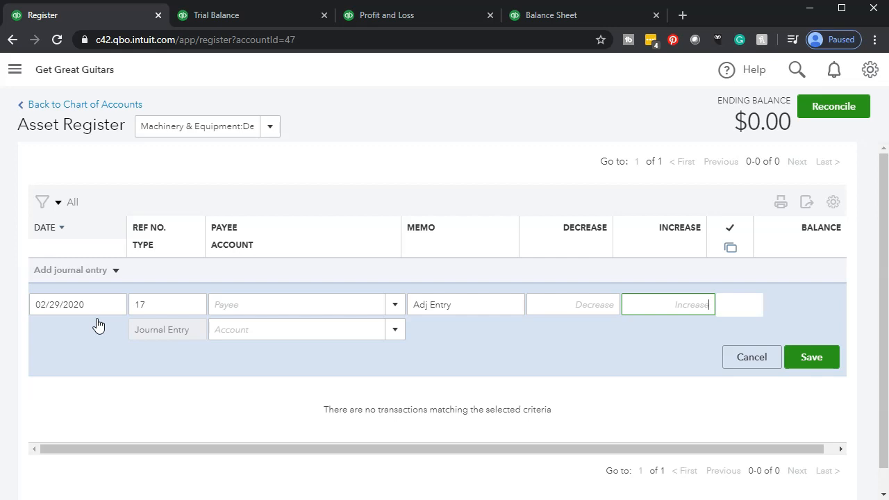
text(1762)
key(Tab)
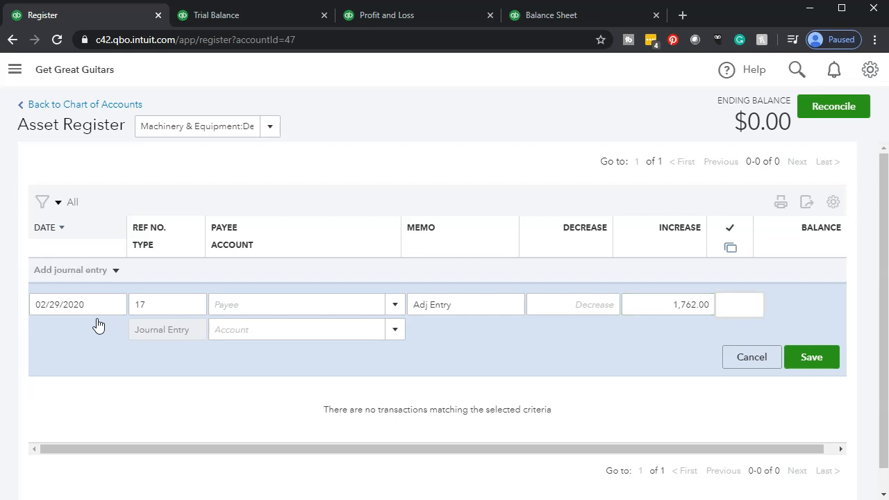
Step: Set the journal entry's offset account to Depreciation of type Other Expense
key(Tab)
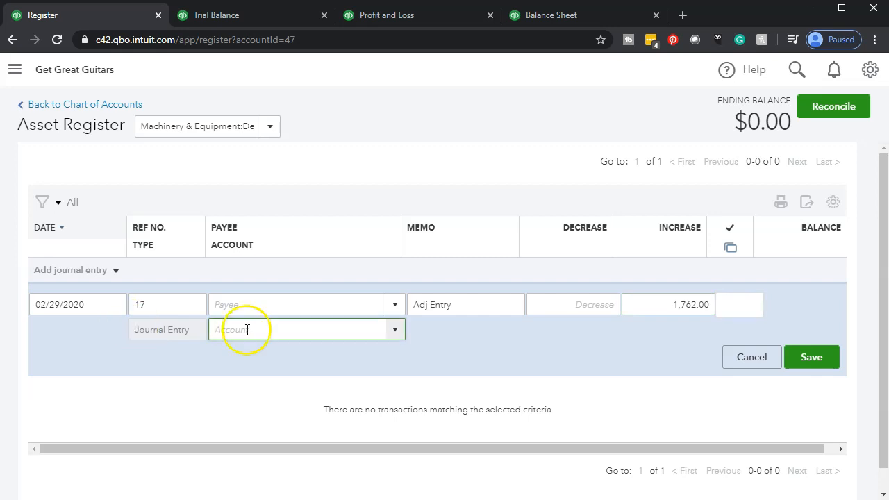
click(401, 338)
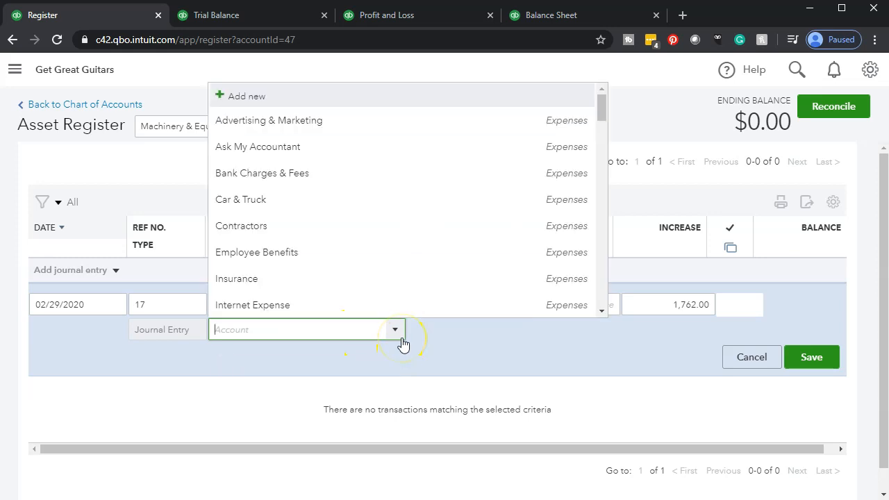
scroll(399, 257, down, 3)
scroll(399, 257, down, 5)
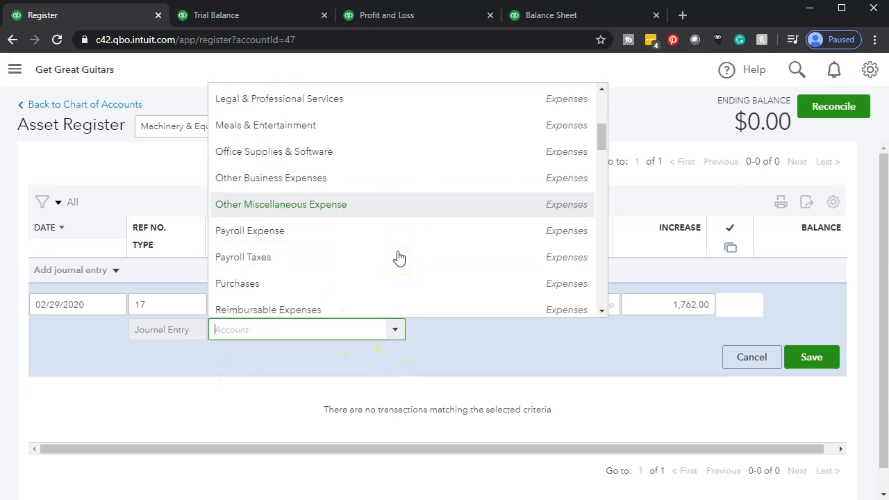
scroll(399, 257, down, 4)
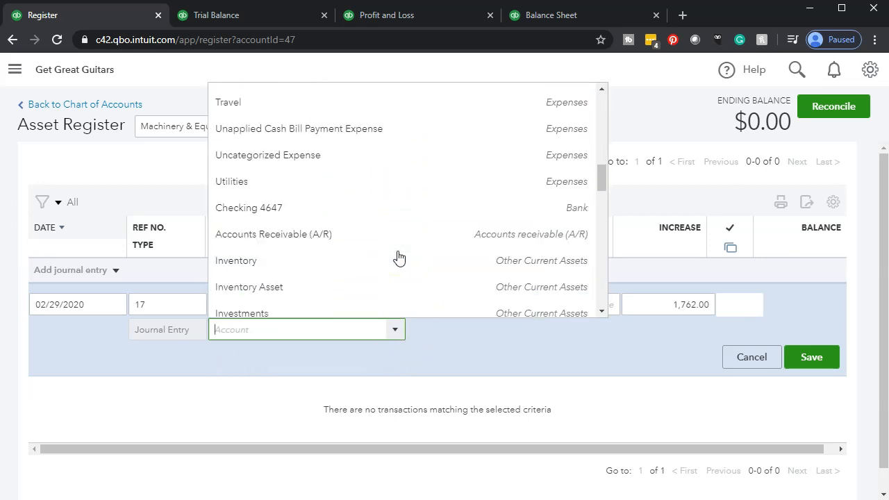
scroll(399, 257, down, 3)
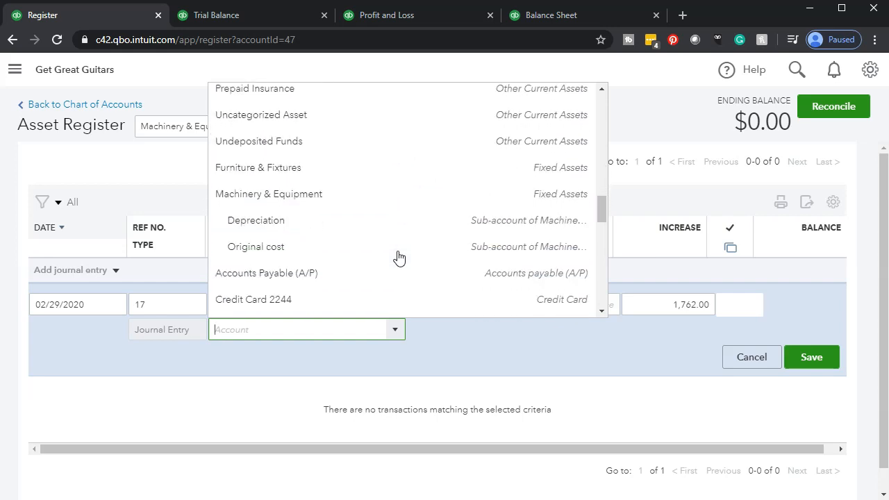
text(ent)
key(BackSpace)
key(BackSpace)
key(BackSpace)
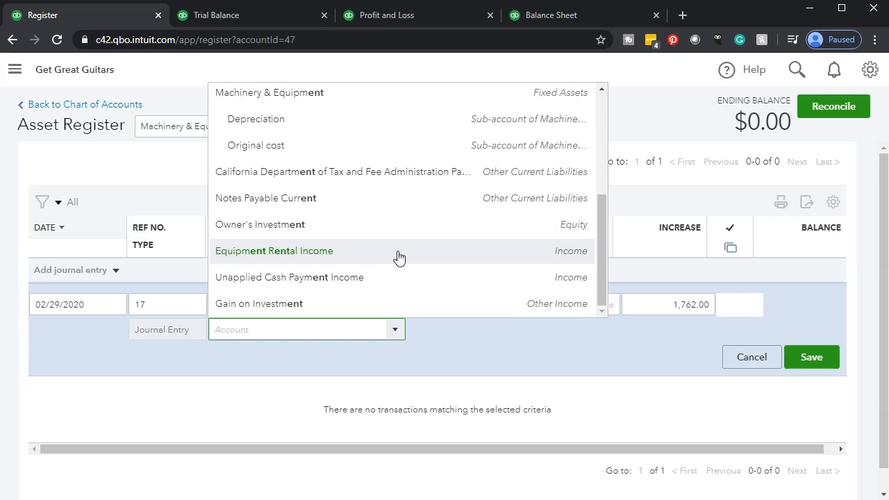
text(De)
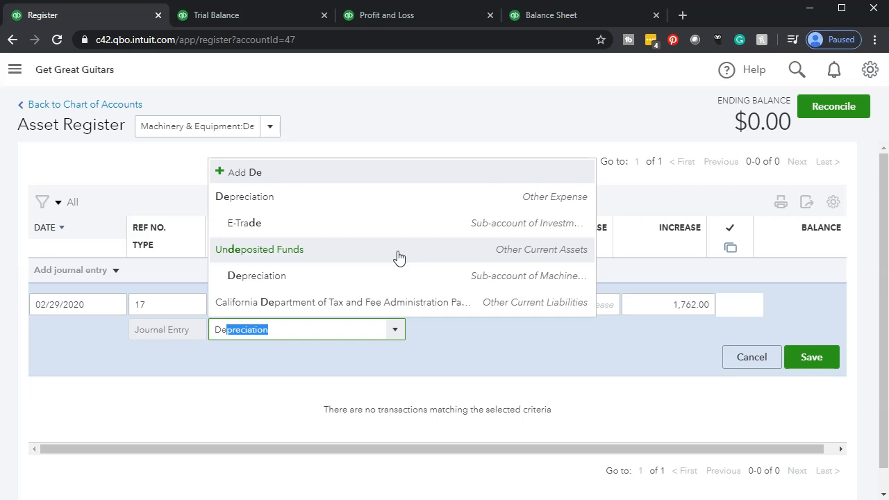
text(preciat)
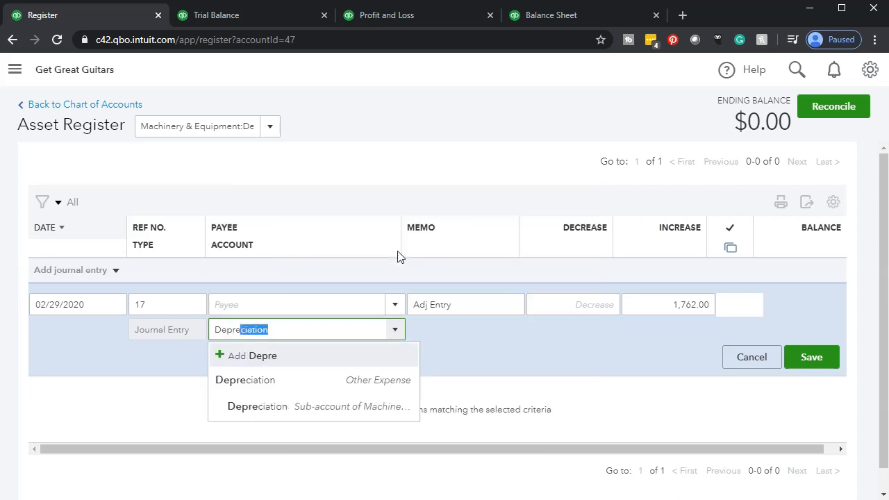
text(ion)
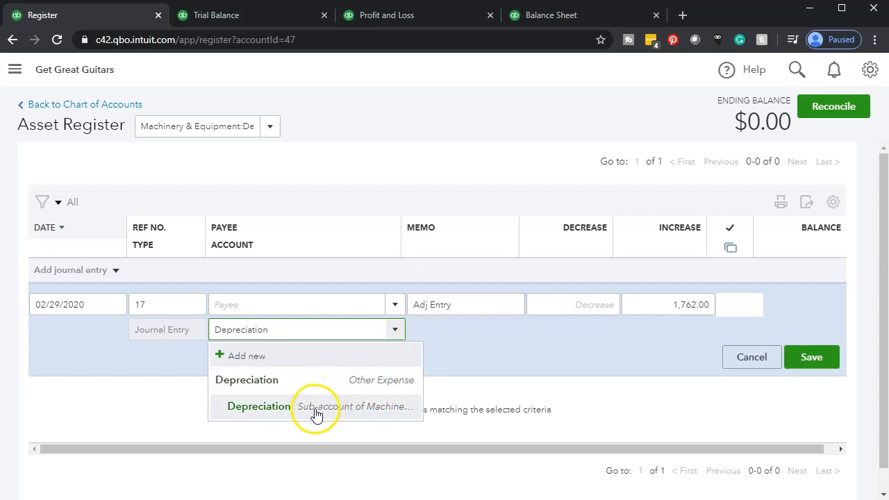
click(264, 393)
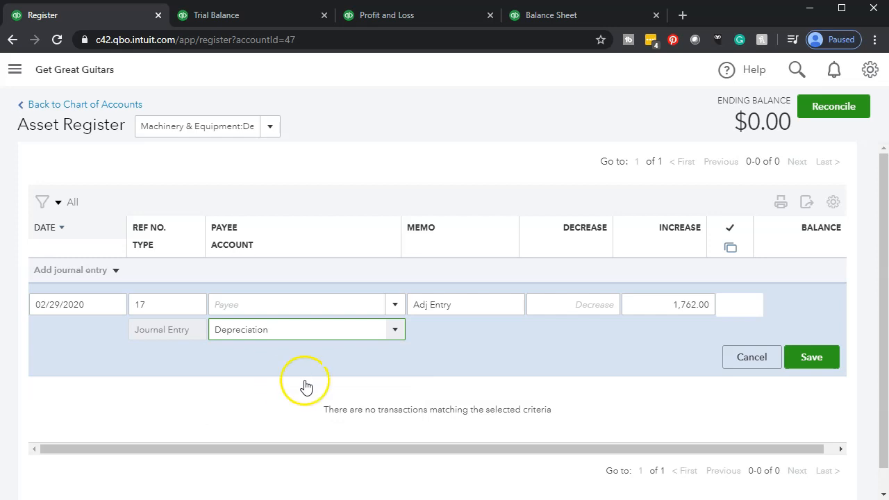
Step: Save the journal entry in the register and open it in the full journal entry form for editing
click(805, 358)
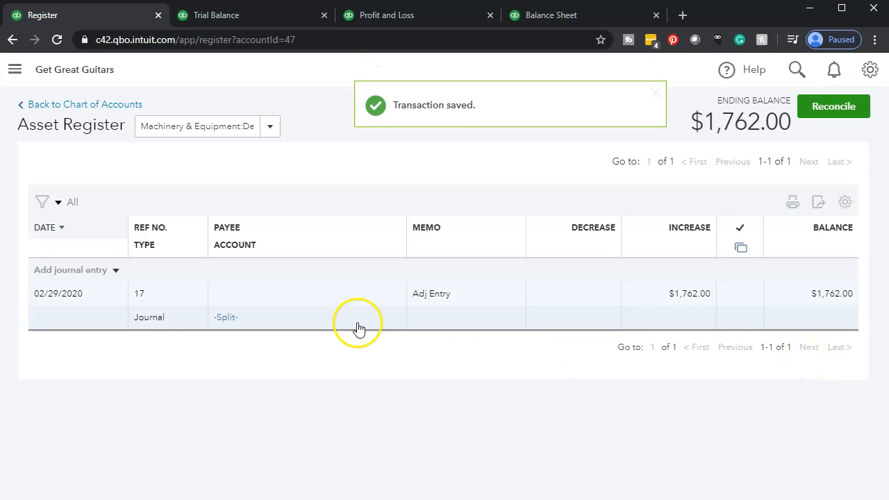
click(225, 321)
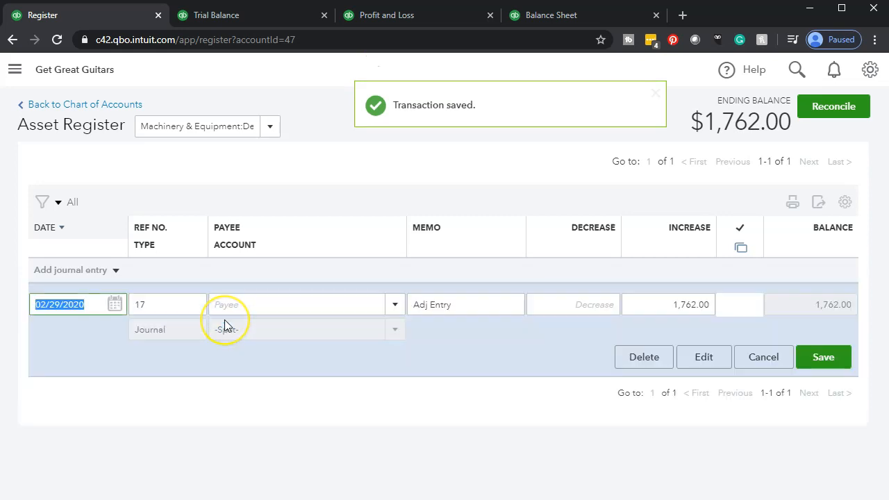
click(701, 360)
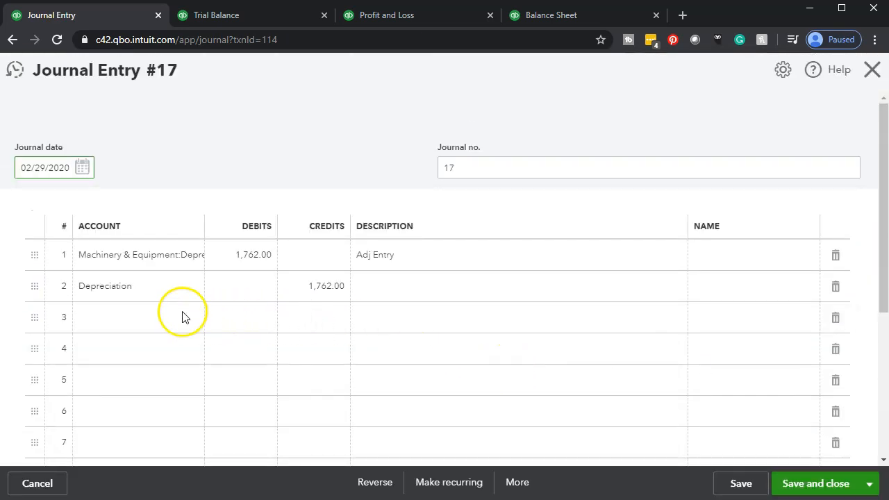
Step: Swap the journal entry's accounts, putting Depreciation (Other Expense) on the debit line and the Machinery & Equipment Depreciation sub-account on the credit line
click(192, 260)
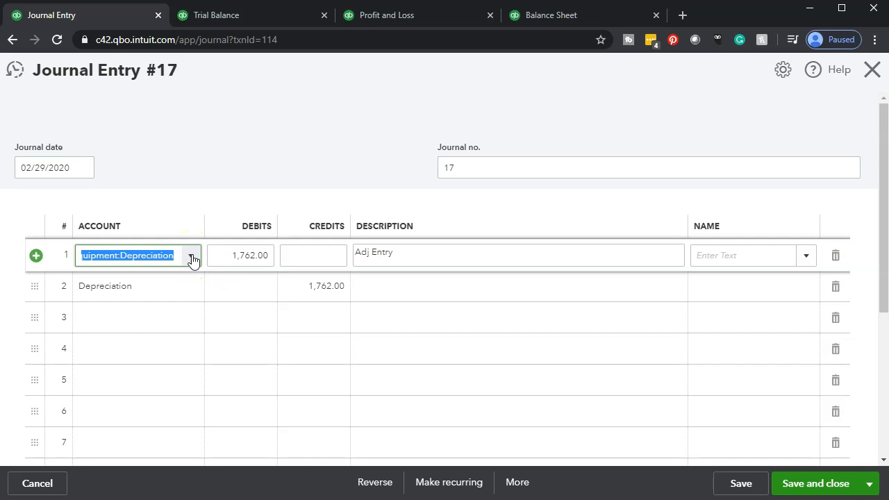
click(179, 295)
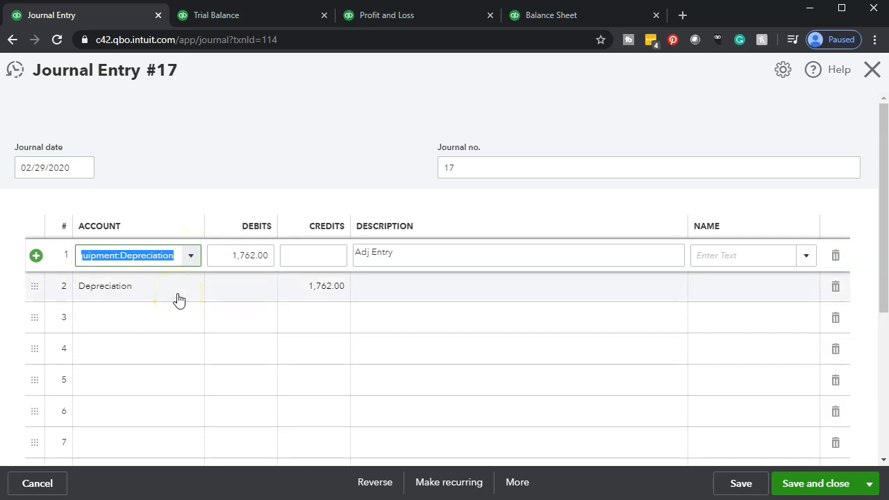
click(178, 299)
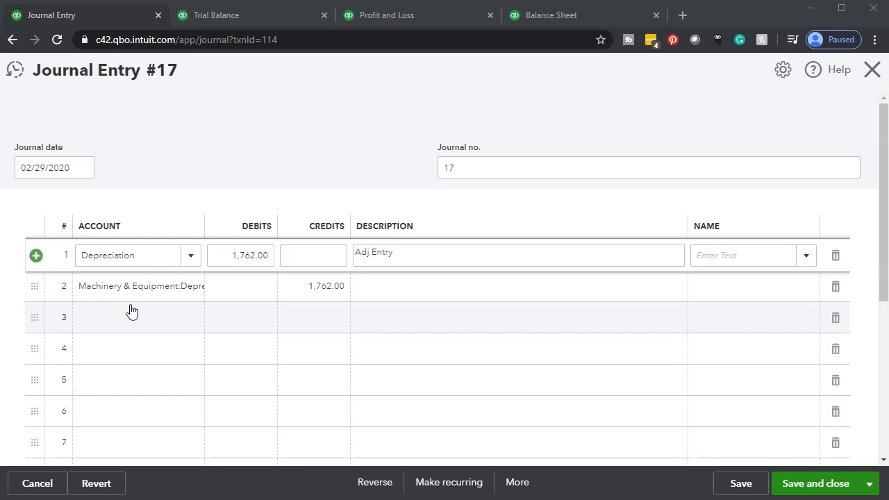
click(189, 259)
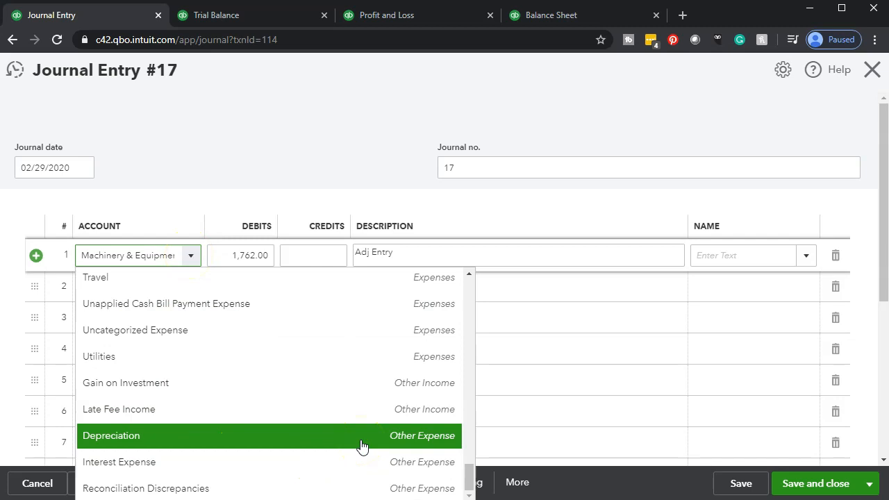
click(361, 435)
click(196, 290)
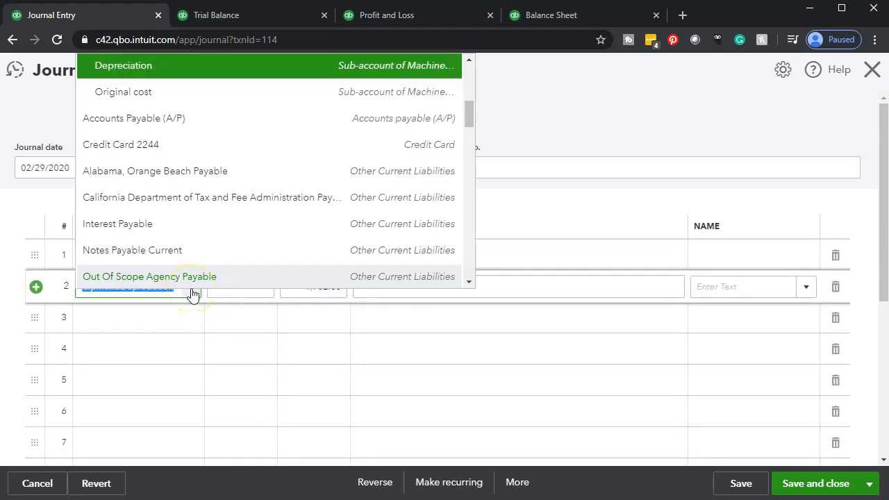
scroll(204, 239, up, 2)
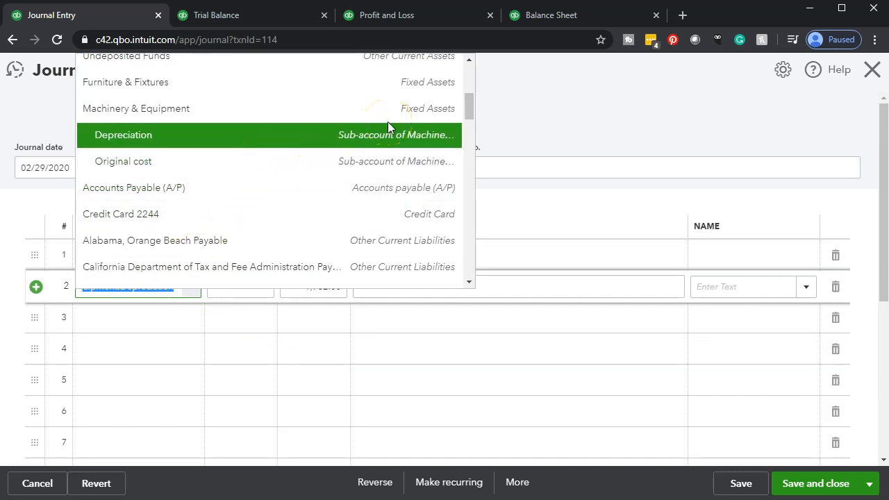
click(351, 370)
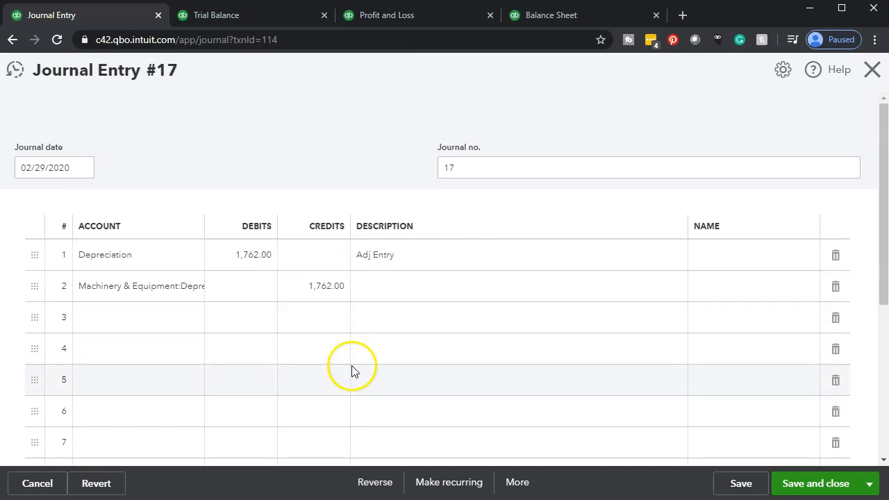
Step: Enter "Adj Entry" as the description of the credit line, and save and close the journal entry
click(397, 268)
click(396, 287)
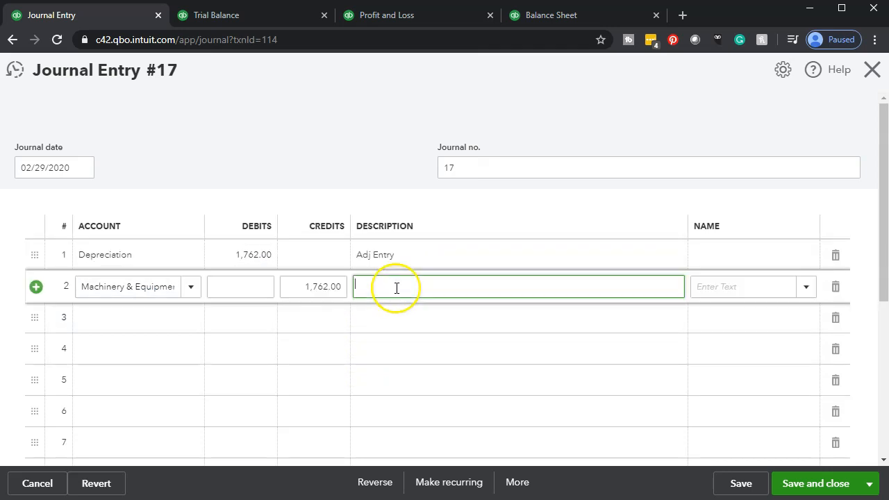
text(Adj Entry)
key(Tab)
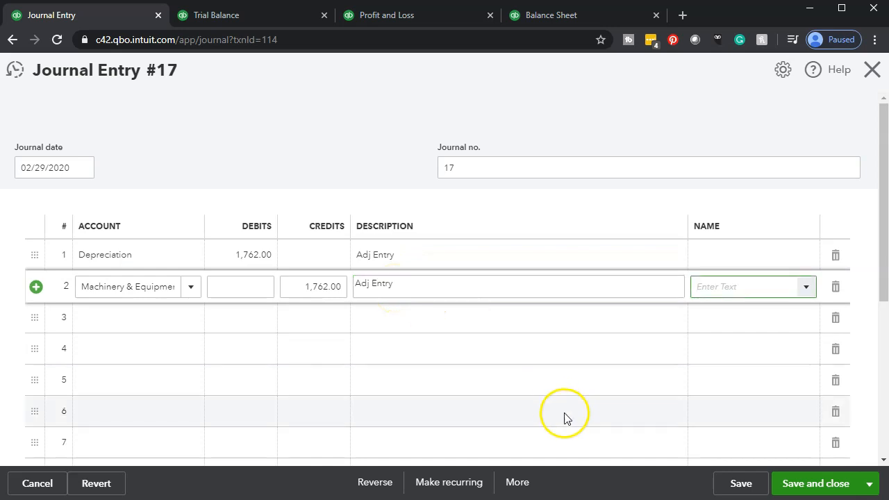
click(790, 485)
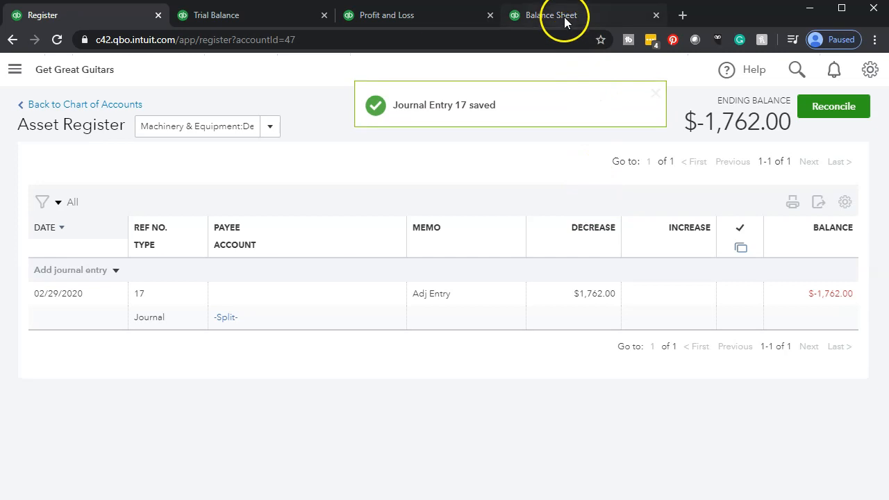
Step: Reload the Balance Sheet report with the navigation sidebar hidden and the page zoomed in
click(564, 20)
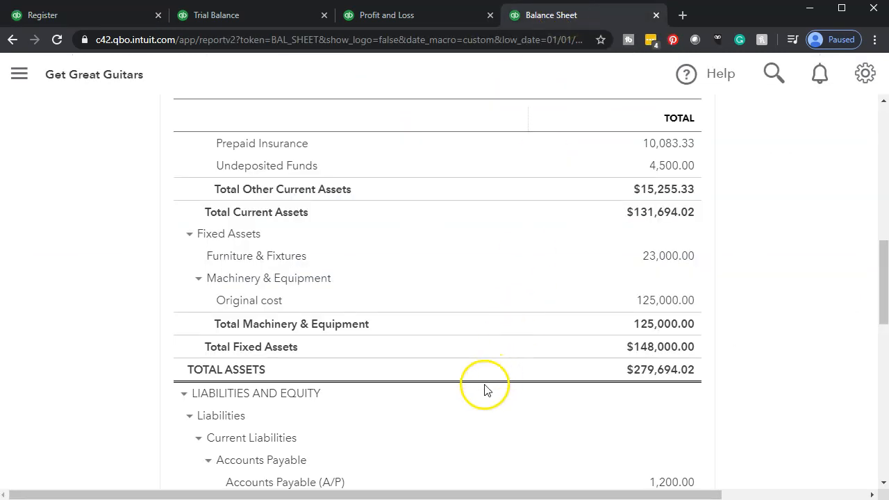
click(325, 39)
key(Return)
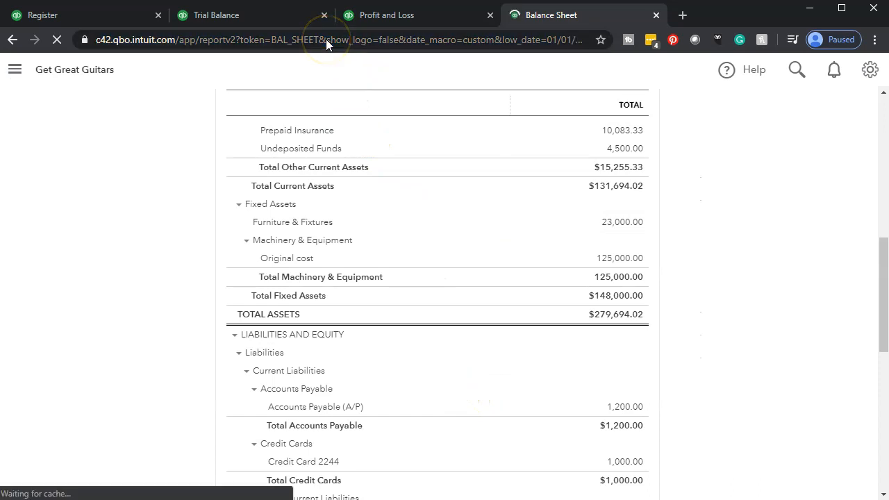
click(129, 69)
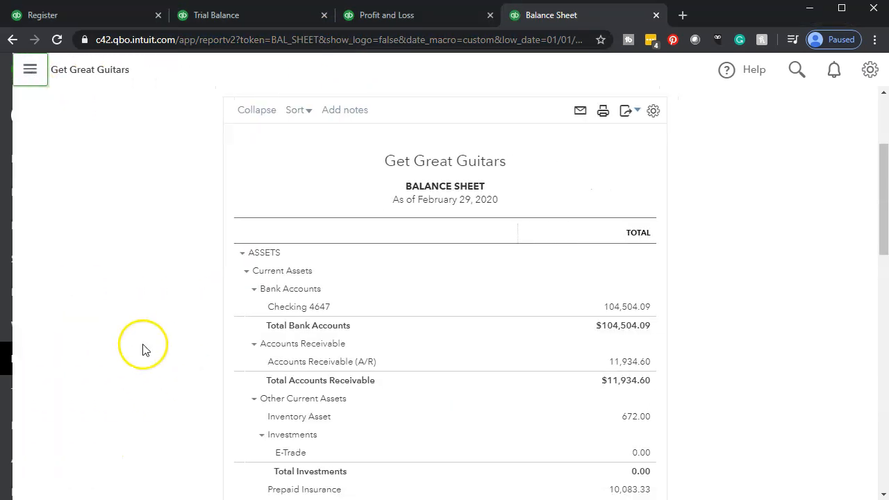
key(ctrl+plus)
key(ctrl+plus)
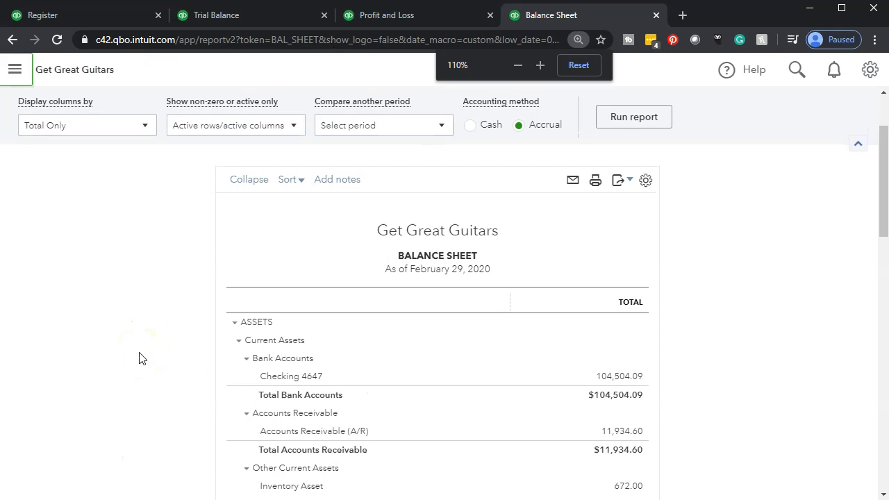
key(ctrl+plus)
Step: Examine the Balance Sheet's Fixed Assets section, including the Machinery & Equipment depreciation, collapsing it and expanding it again
scroll(139, 358, down, 5)
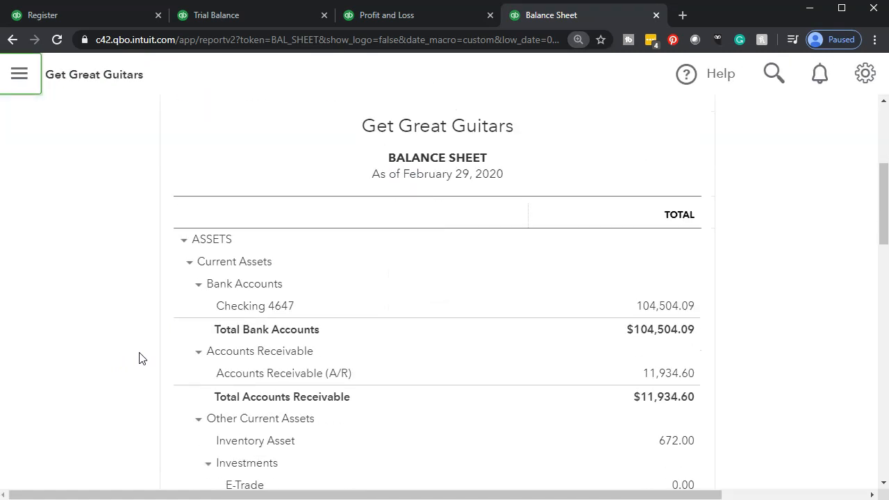
scroll(139, 359, down, 2)
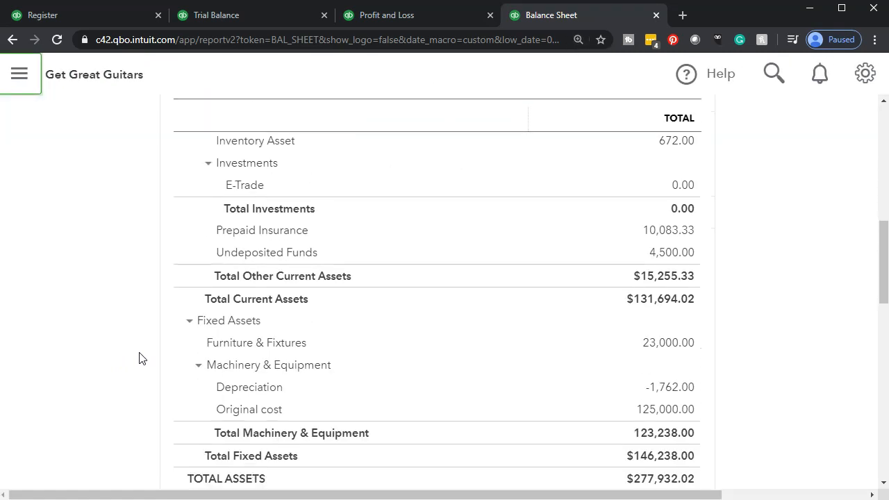
scroll(139, 358, down, 1)
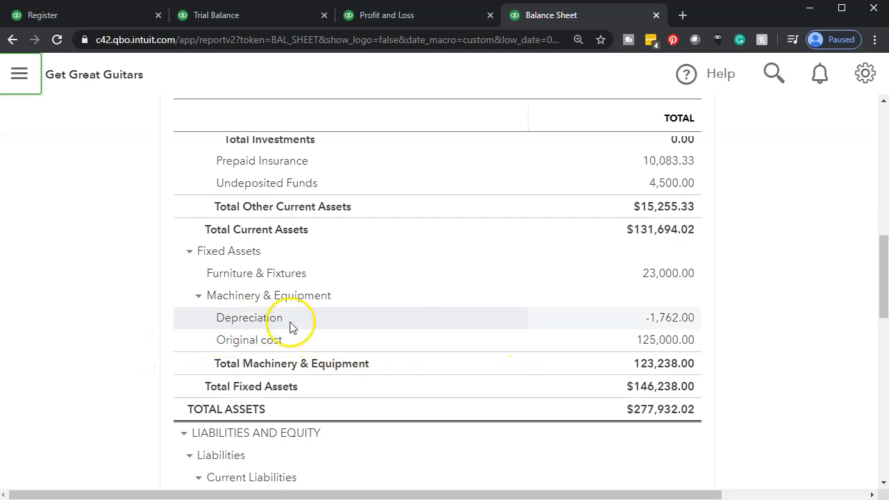
click(255, 326)
click(320, 325)
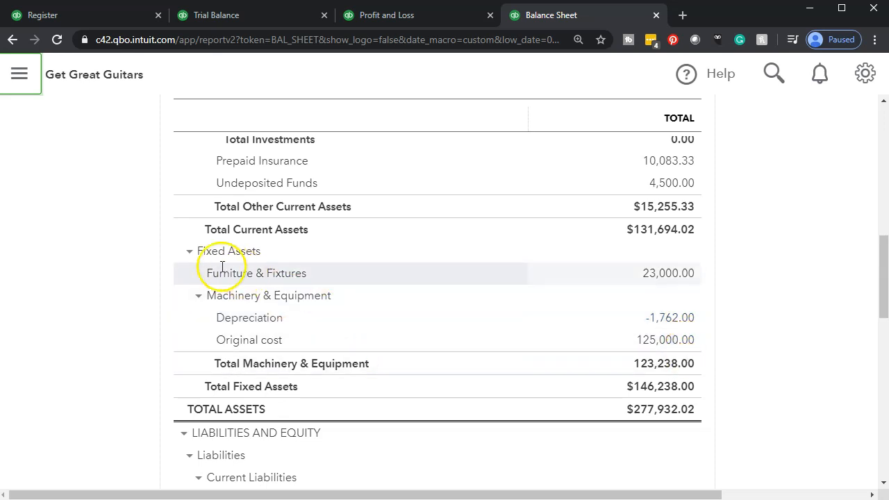
click(187, 256)
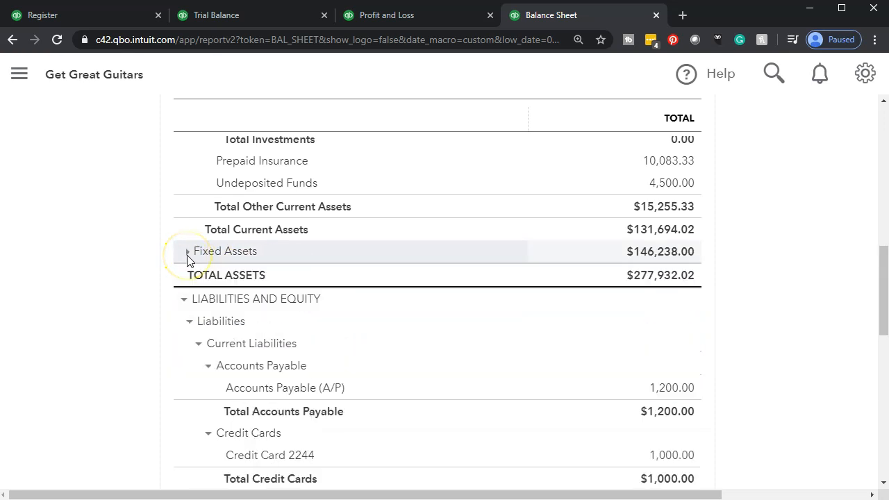
click(187, 257)
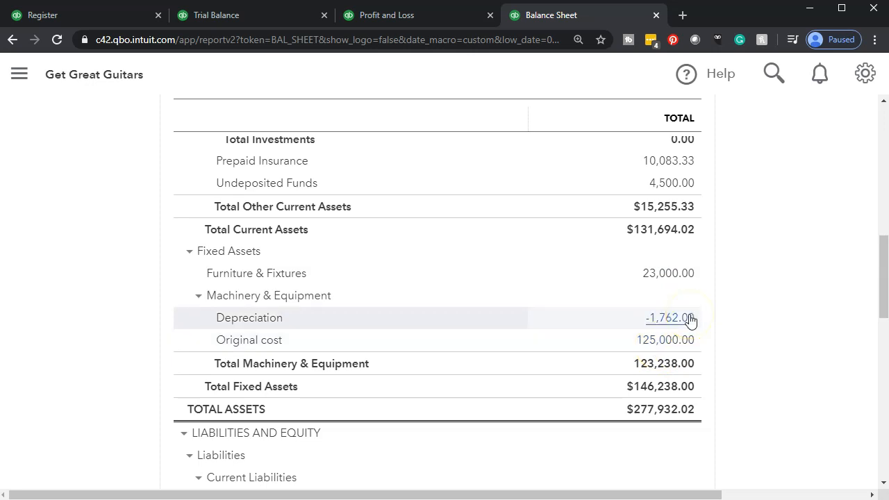
Step: Reload the Profit and Loss report with the navigation sidebar hidden and examine Depreciation under Other Expenses and the net income
click(414, 15)
click(383, 42)
key(Return)
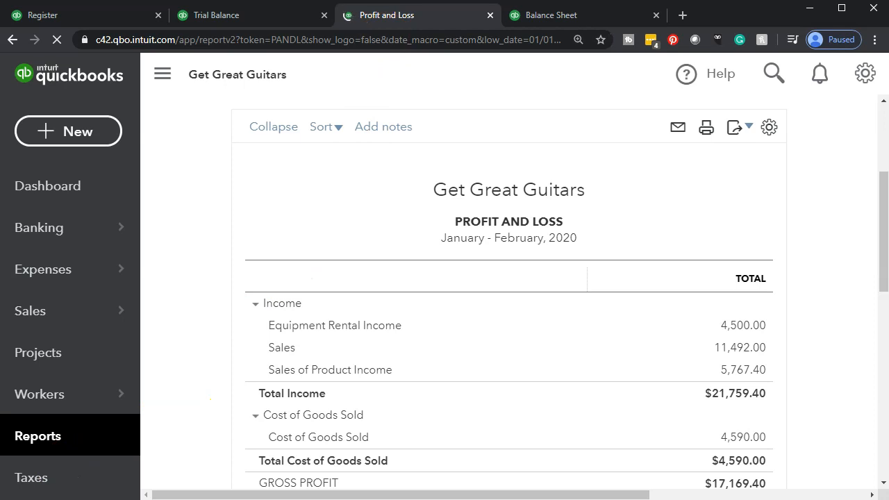
click(166, 77)
scroll(149, 222, down, 5)
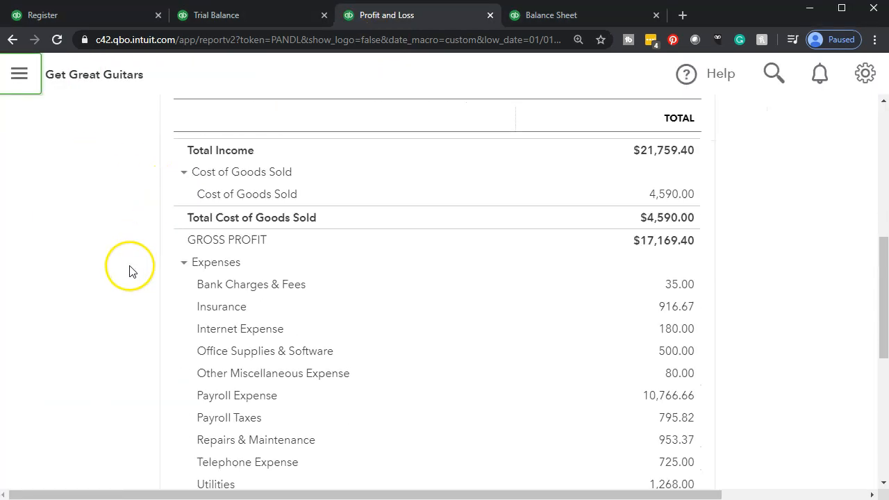
scroll(130, 270, down, 1)
scroll(131, 300, down, 2)
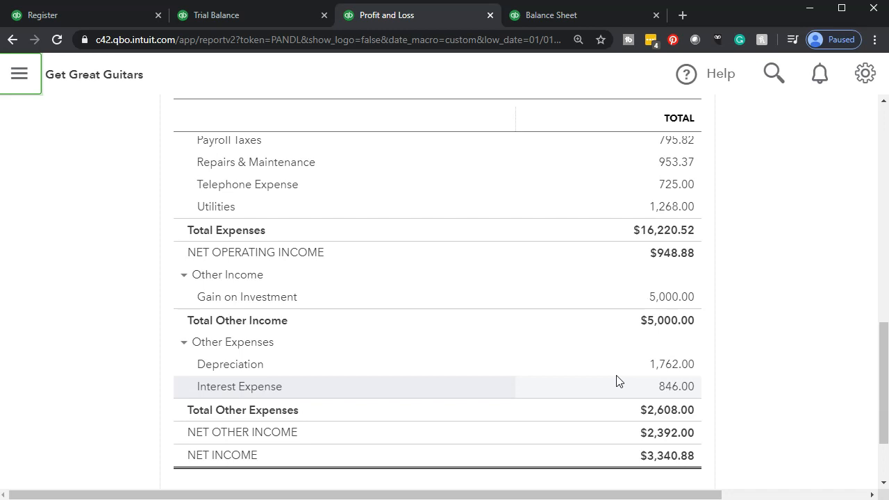
click(646, 308)
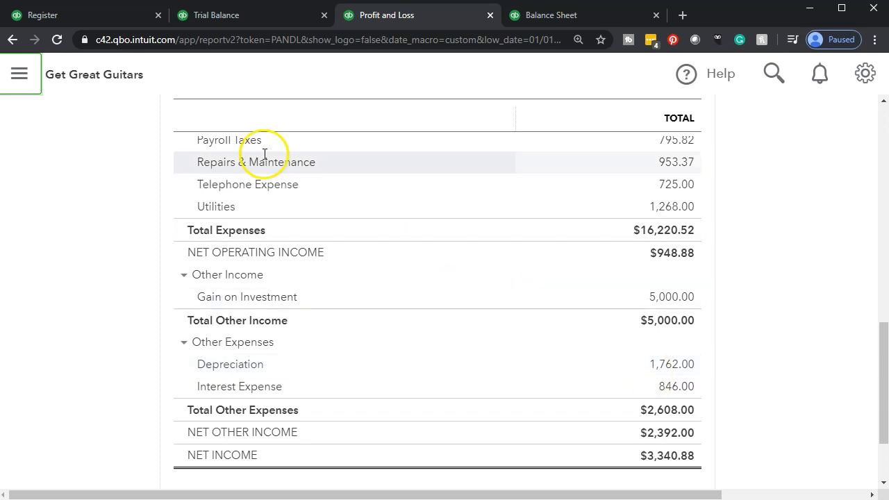
Step: Return from the asset register to the Chart of Accounts and locate the Depreciation account of type Other Expense
click(90, 15)
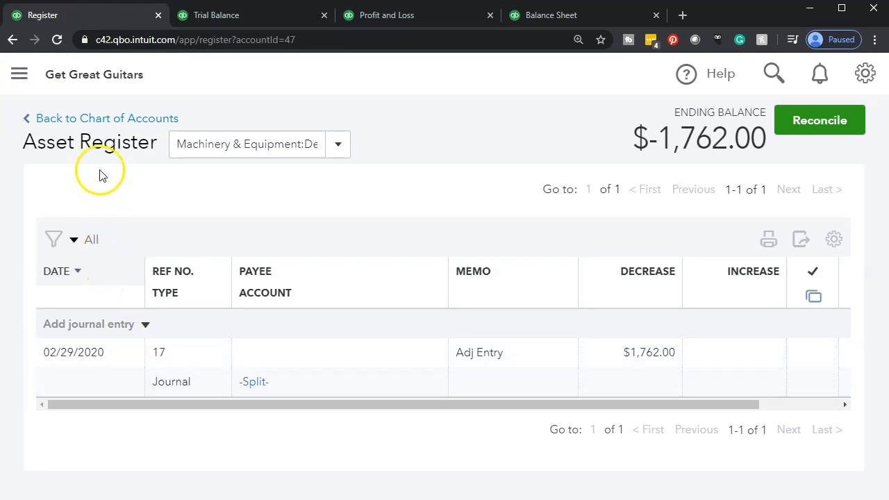
click(115, 121)
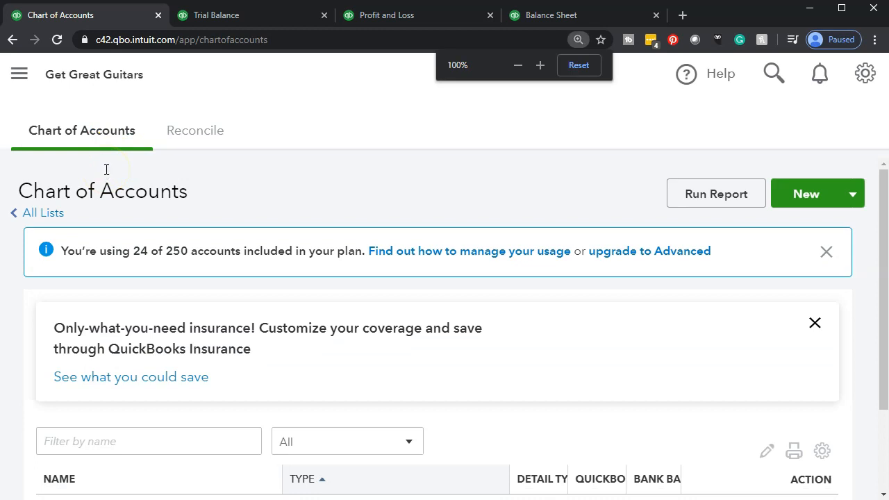
key(ctrl+minus)
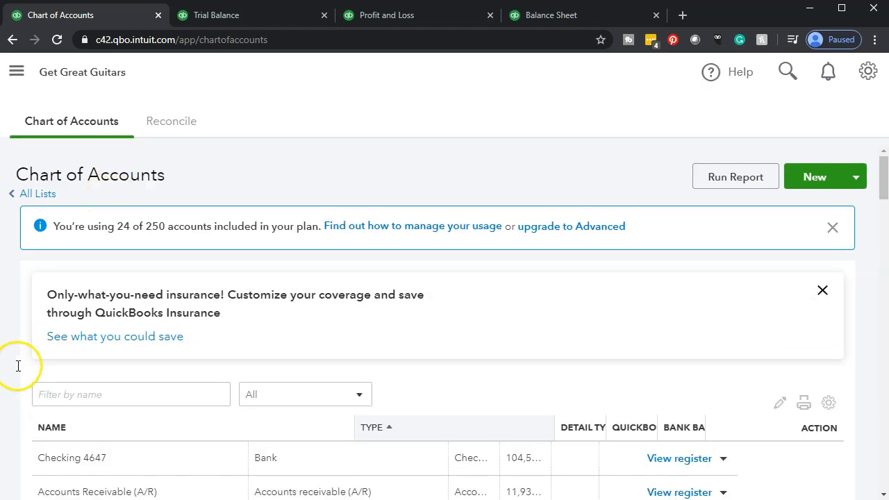
scroll(103, 340, down, 5)
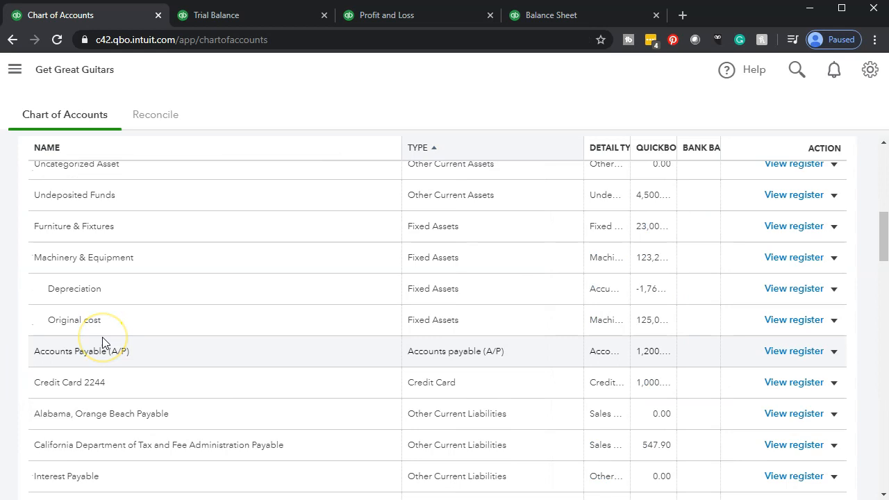
scroll(102, 342, down, 3)
scroll(102, 341, down, 2)
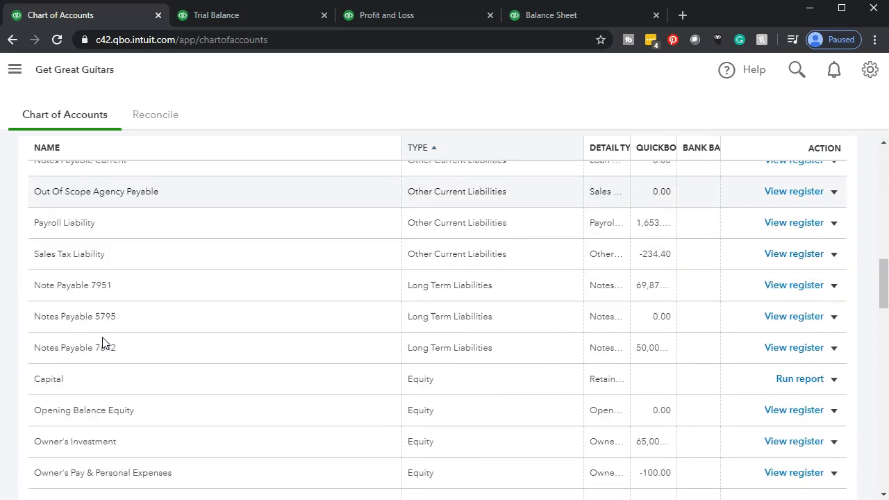
scroll(103, 340, down, 1)
scroll(498, 363, down, 2)
scroll(495, 364, down, 6)
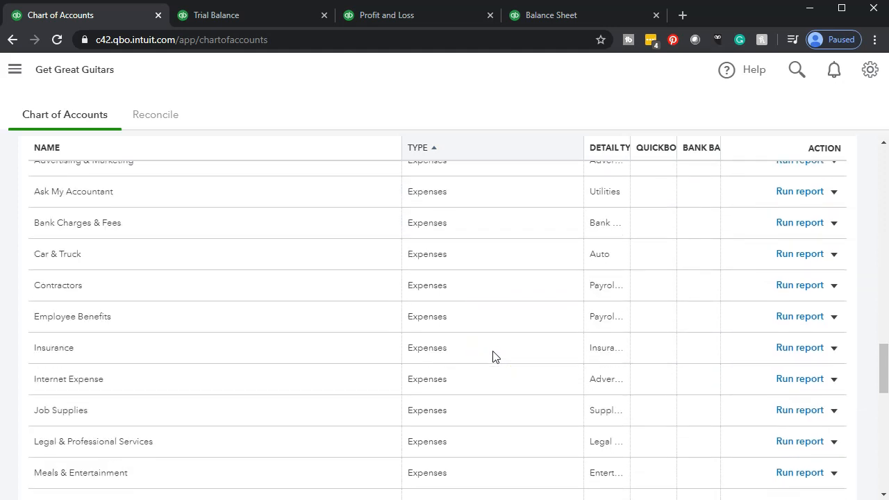
scroll(354, 368, down, 2)
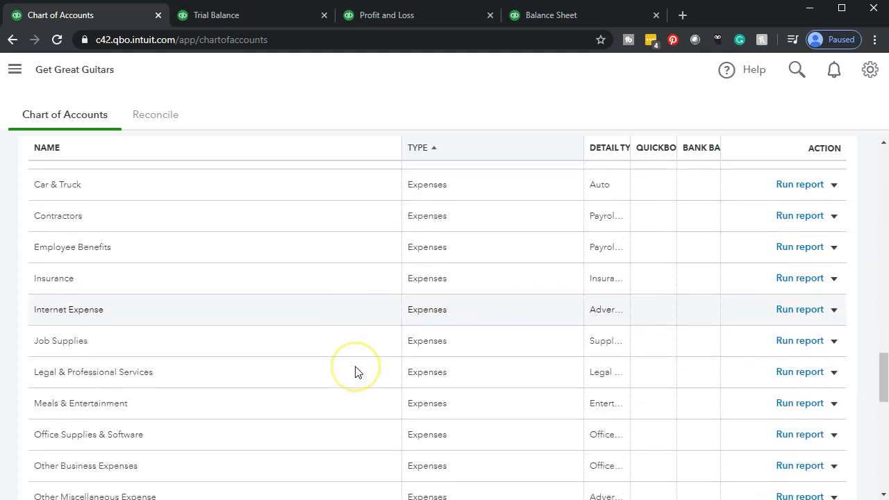
scroll(355, 371, down, 8)
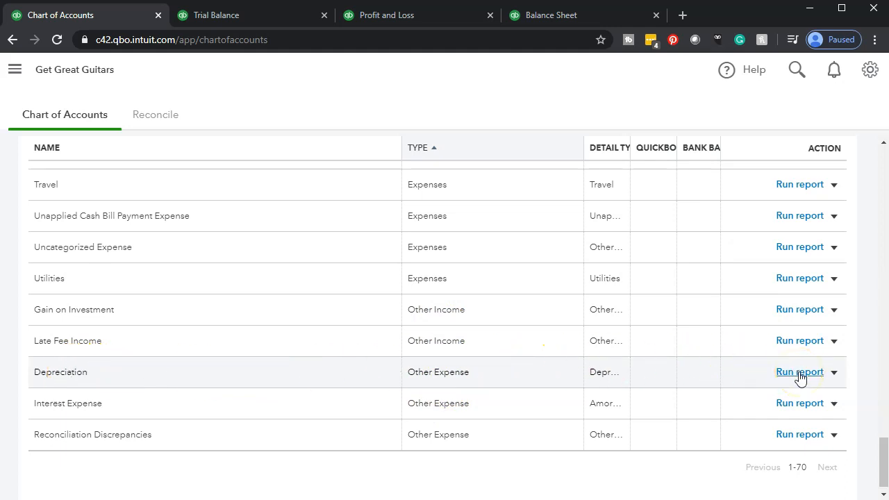
Step: Edit the Other Expense account Depreciation, set its account type to Expenses, and save and close it, accepting the type change
click(834, 373)
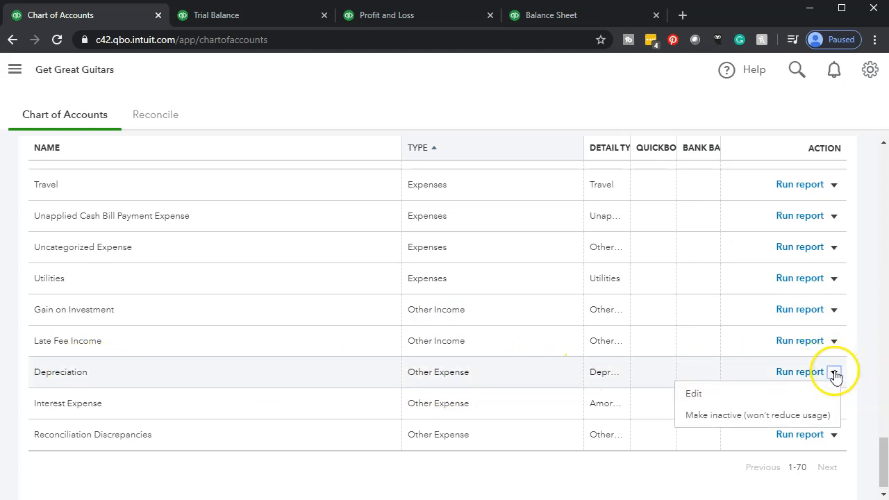
click(762, 401)
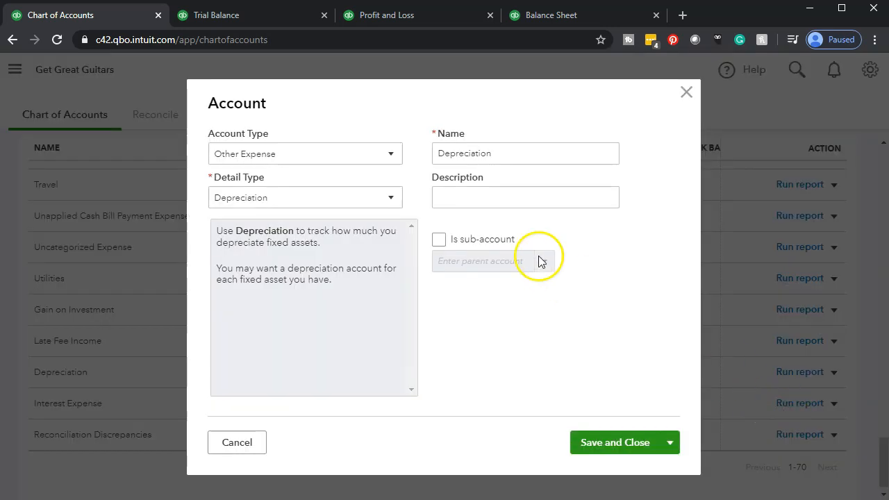
click(390, 154)
scroll(354, 260, up, 2)
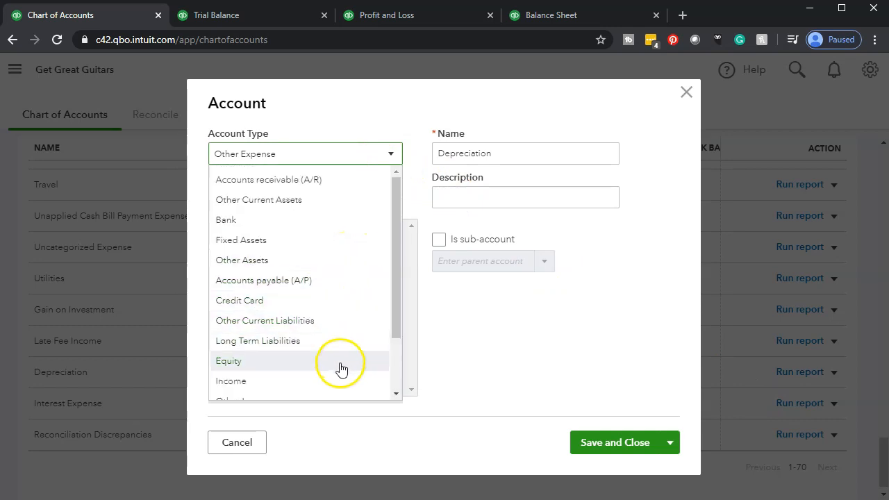
scroll(334, 347, down, 2)
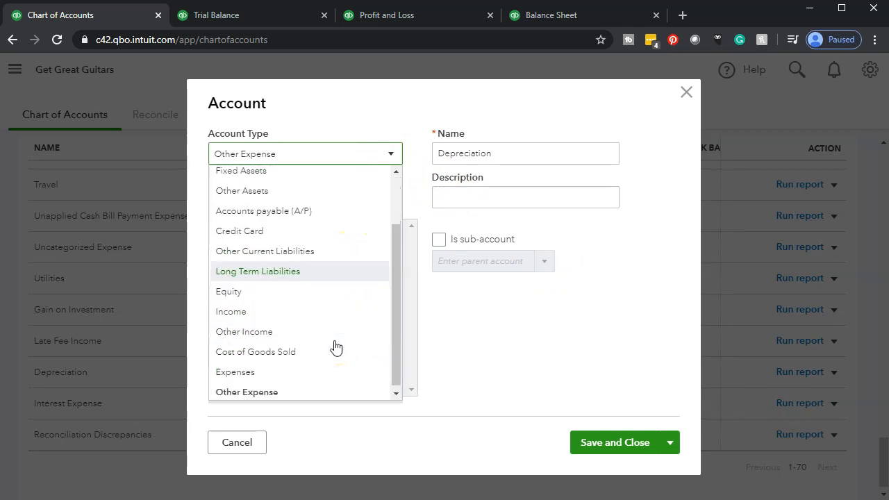
click(289, 375)
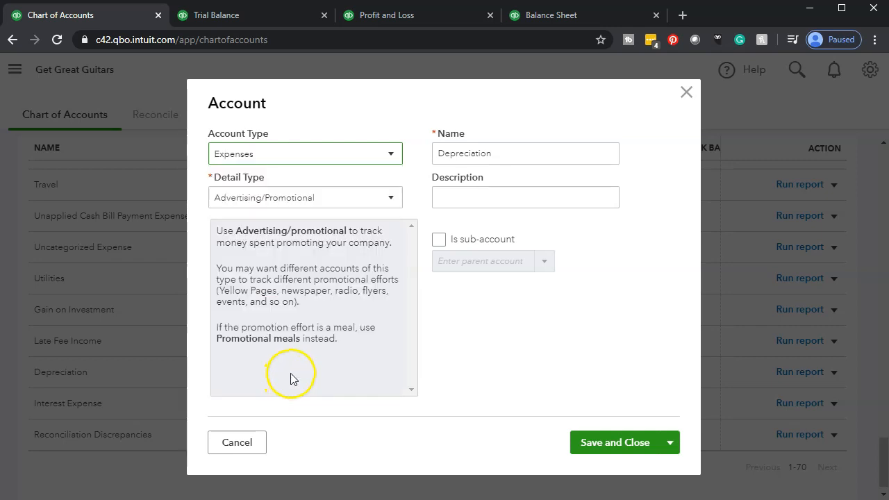
click(606, 445)
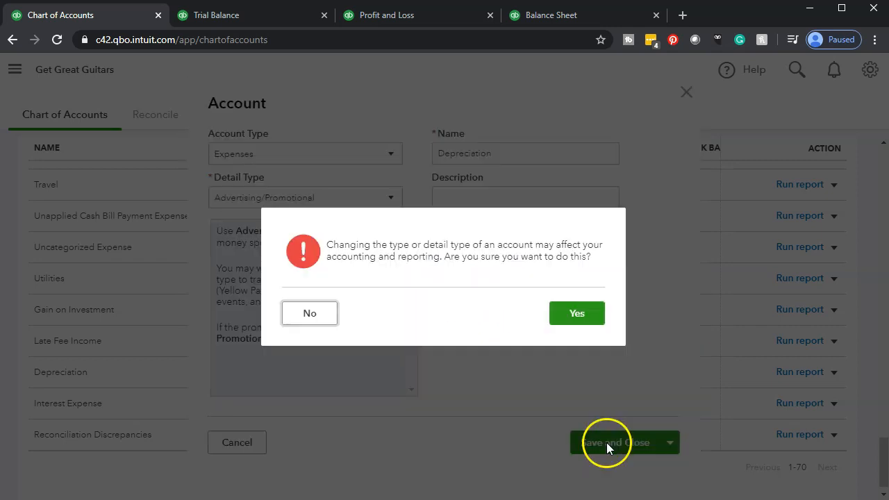
click(577, 314)
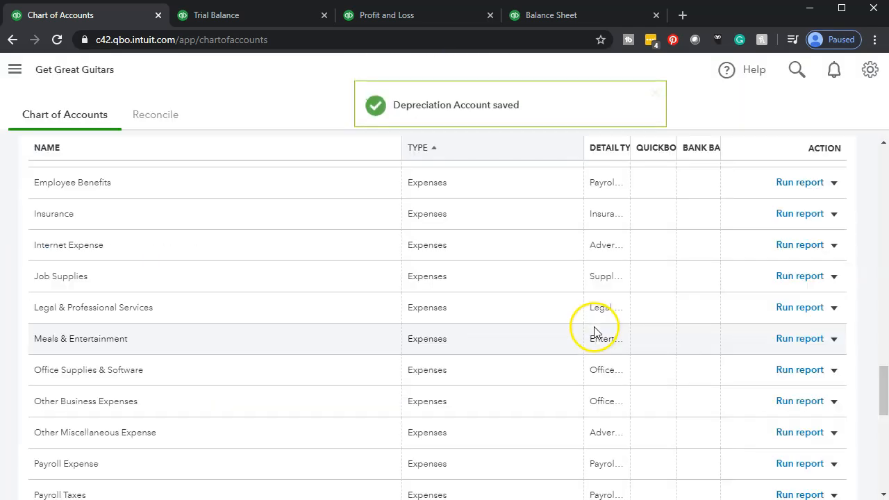
Step: Reload the Profit and Loss report with the navigation sidebar hidden and the page zoomed in
click(406, 15)
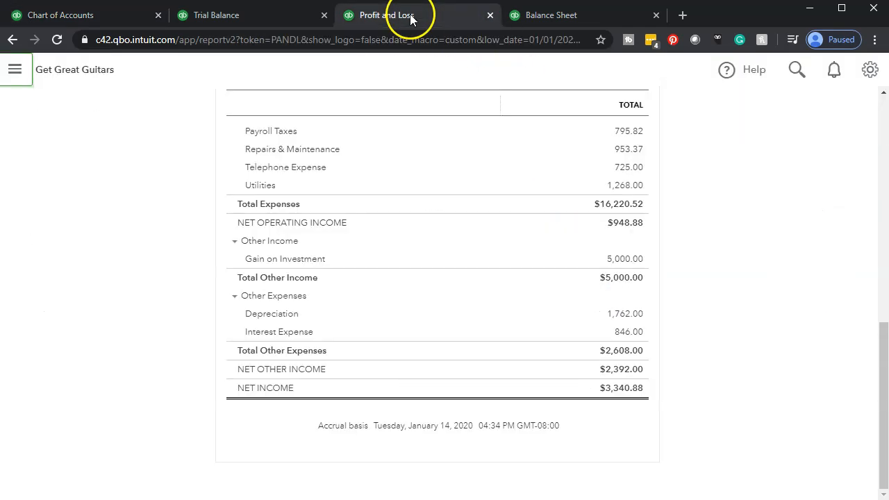
click(355, 39)
key(Return)
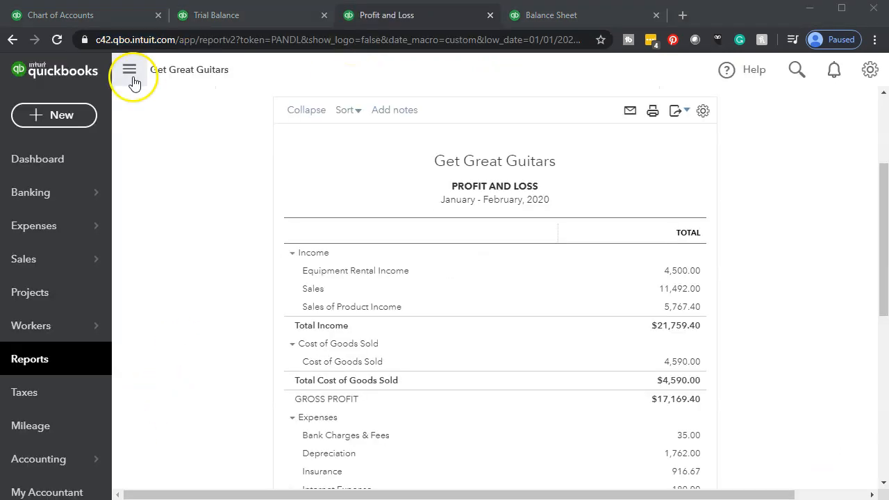
click(131, 73)
key(ctrl+plus)
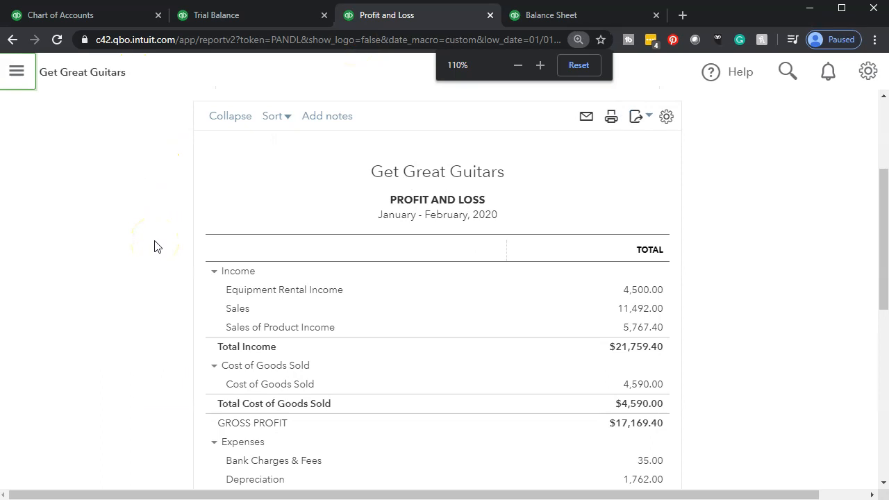
key(ctrl+plus)
Step: Examine Depreciation under Expenses in the Profit and Loss report, along with net operating income, Other Expenses and net income
scroll(154, 247, down, 4)
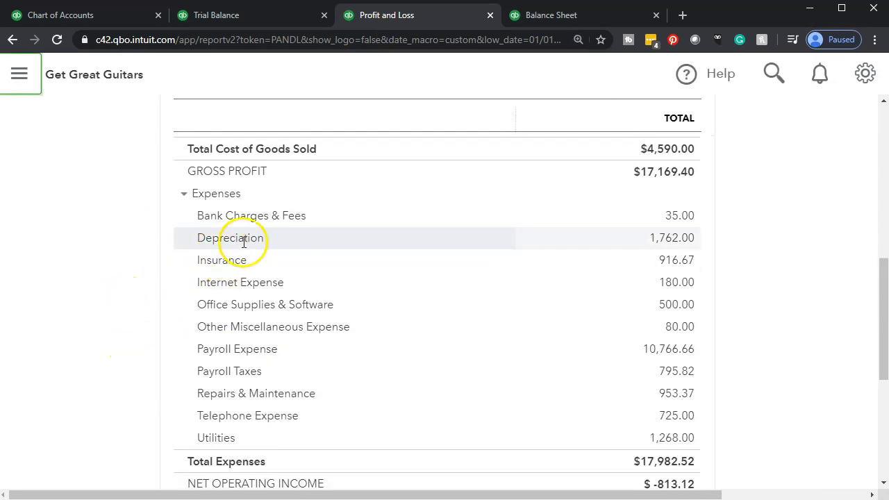
scroll(704, 247, down, 3)
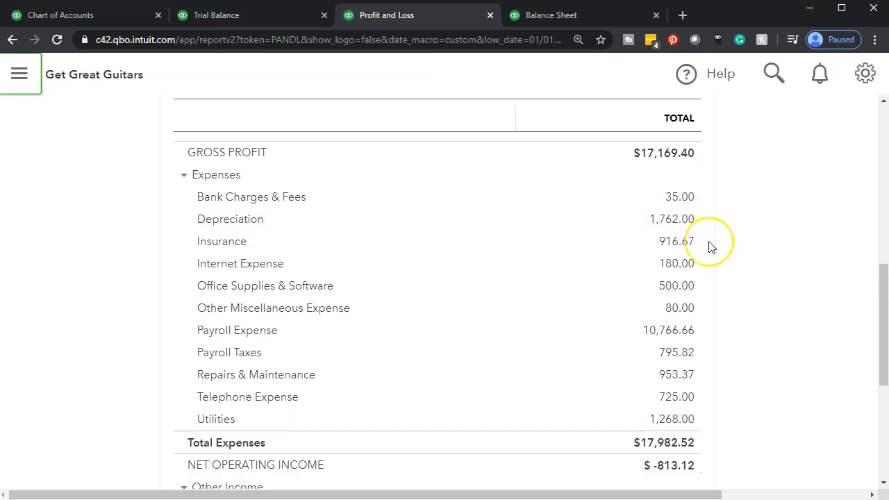
scroll(709, 247, down, 1)
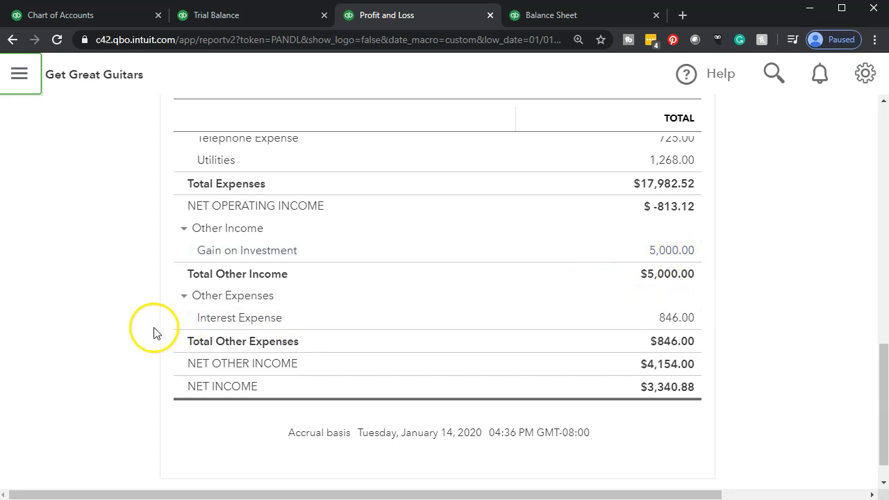
scroll(80, 340, up, 1)
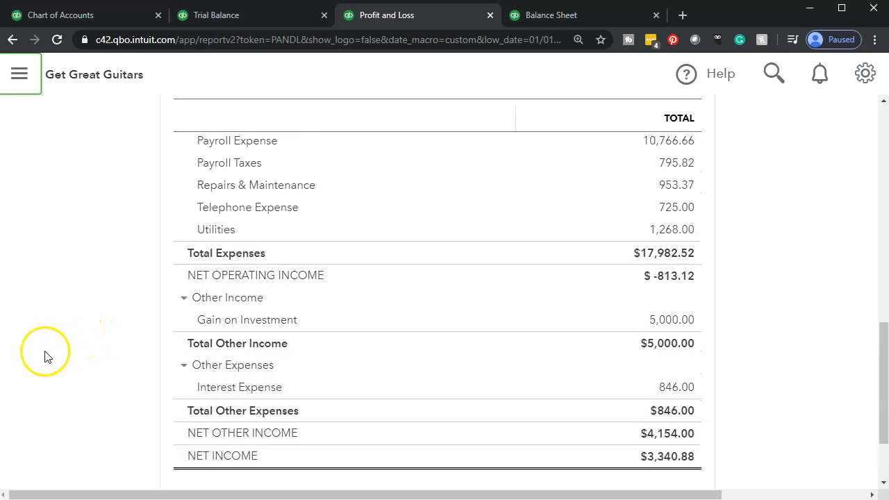